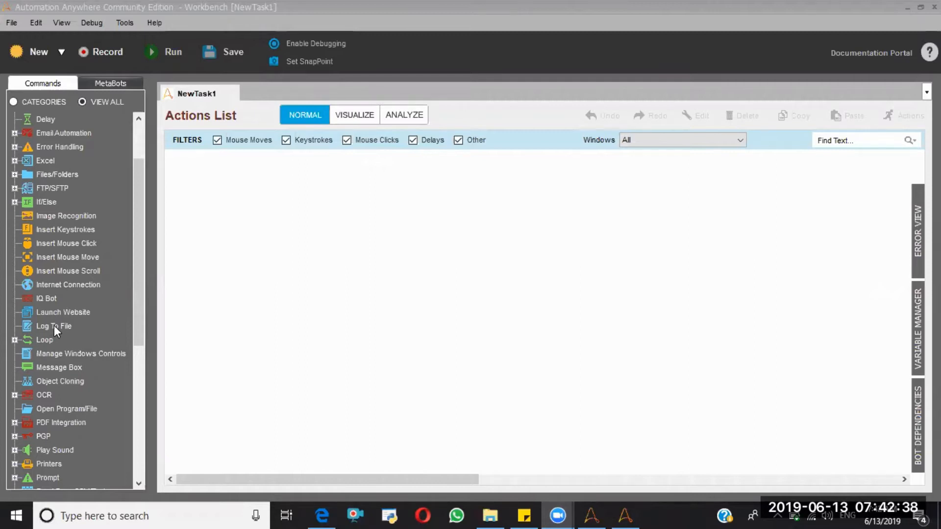
- Add a Log To File command to the task, logging to LogToFile.txt in the My Docs\RP Matrix Mastery folder
left_click_drag(54, 327, 328, 266)
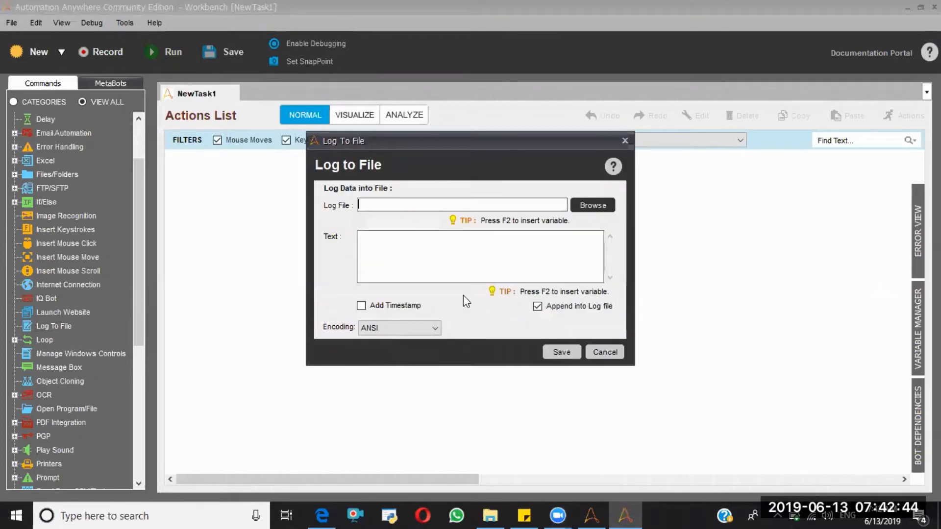
left_click(599, 206)
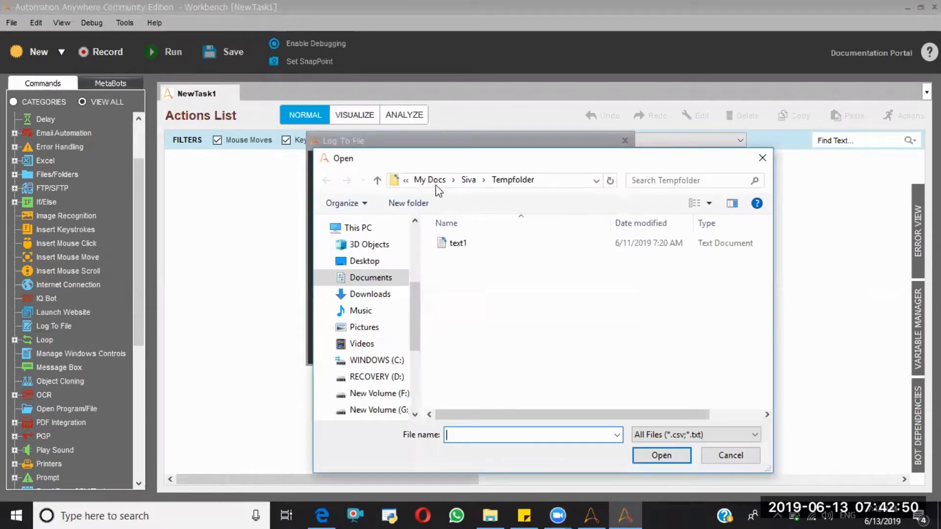
left_click(431, 181)
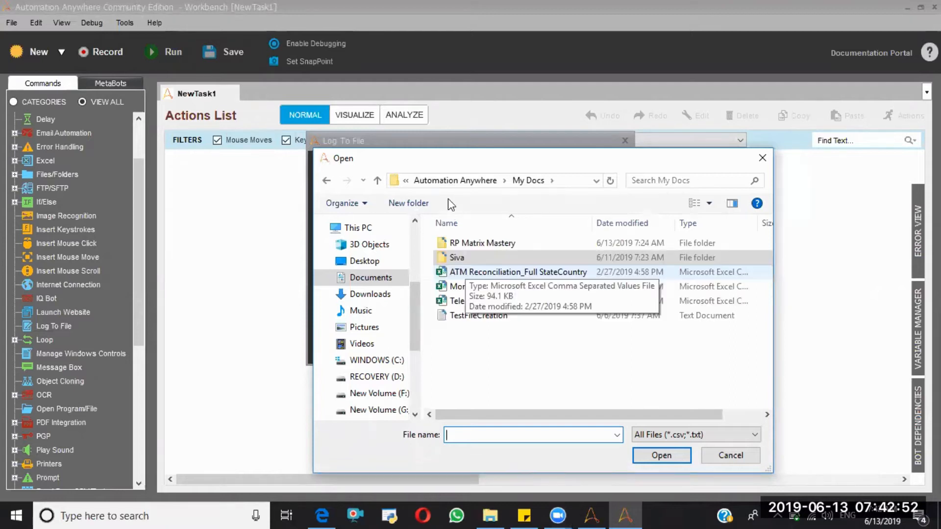
left_click(468, 244)
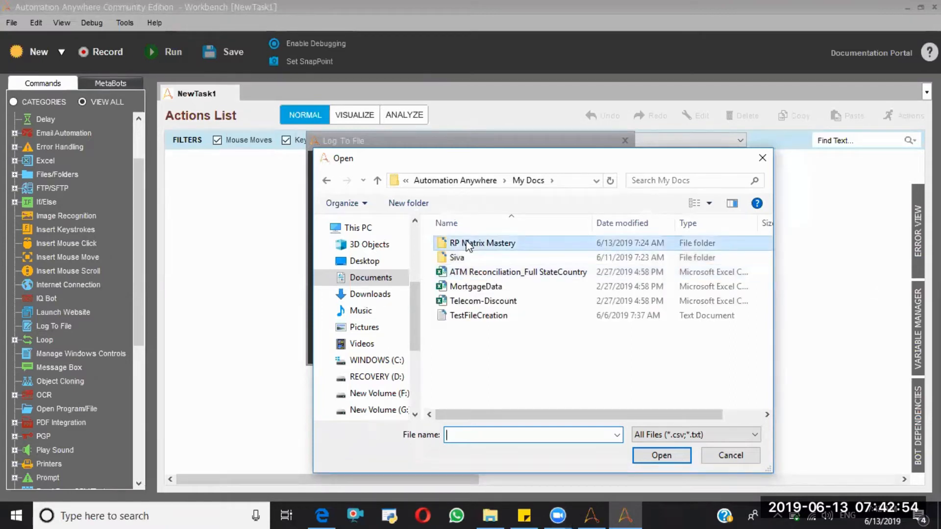
left_click(503, 433)
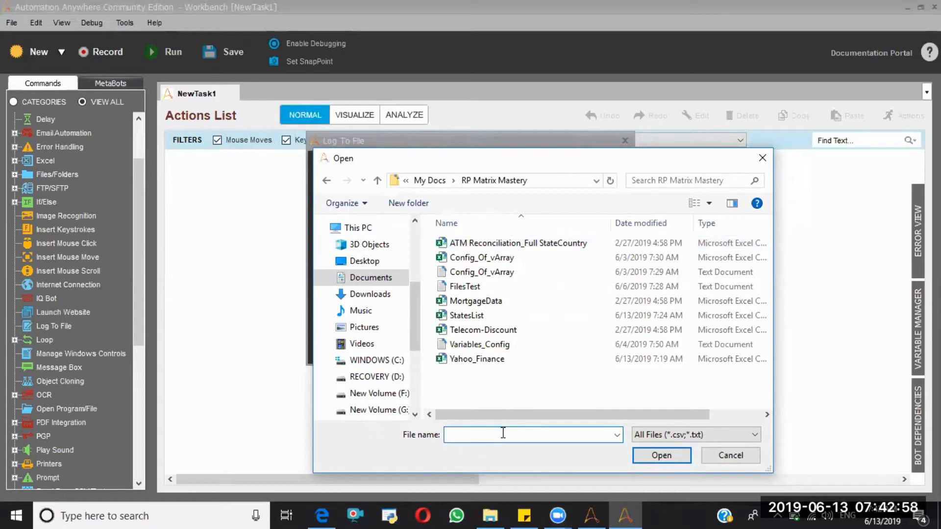
type("LogToFile.txt")
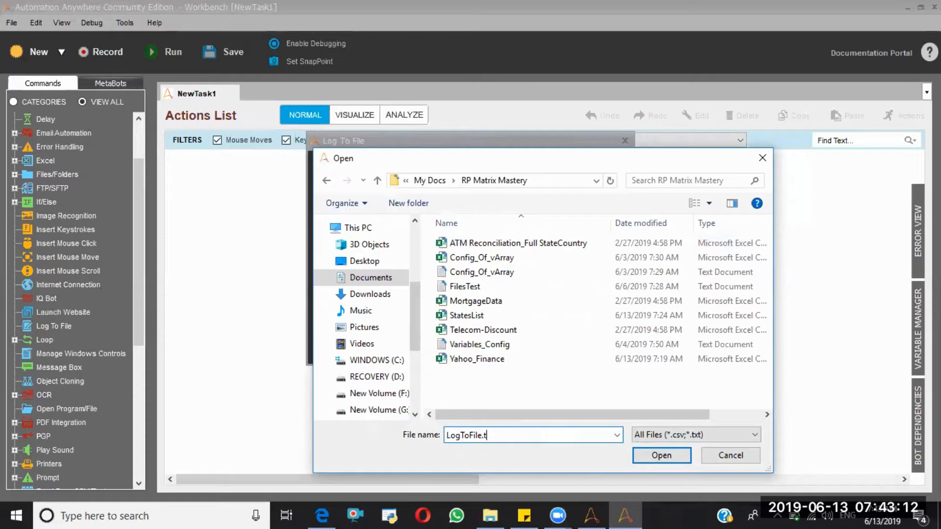
left_click(644, 456)
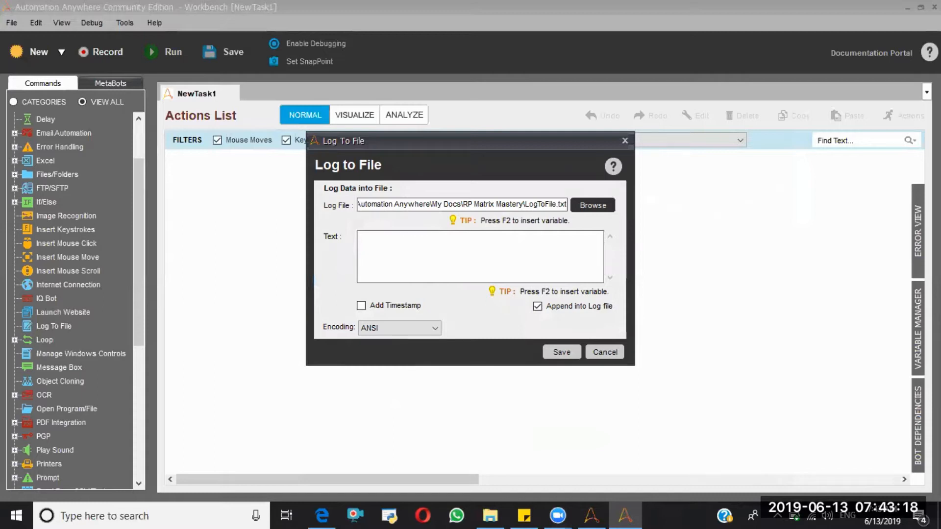
- Set the log text to "Automation Anywhere Training" and save the Log To File command
type("Automation Anywhere")
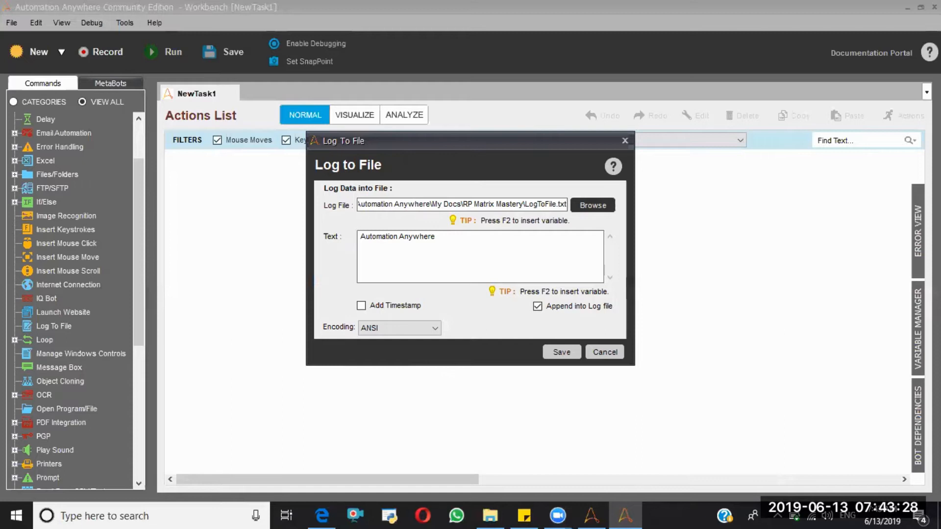
type(" Training")
left_click(559, 353)
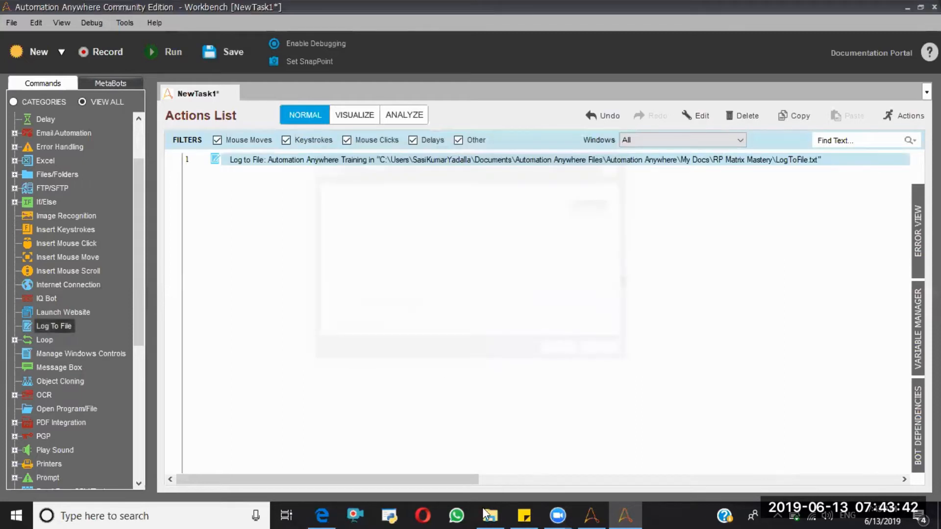
- Check the My Docs RP Matrix Mastery folder in the main client for the log file, and return to the Workbench
mouse_move(593, 515)
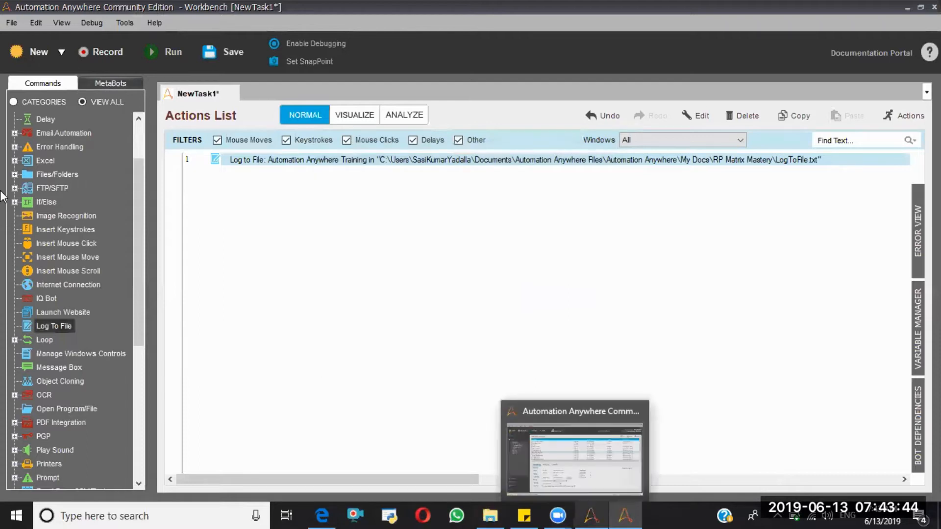
key("alt+Tab")
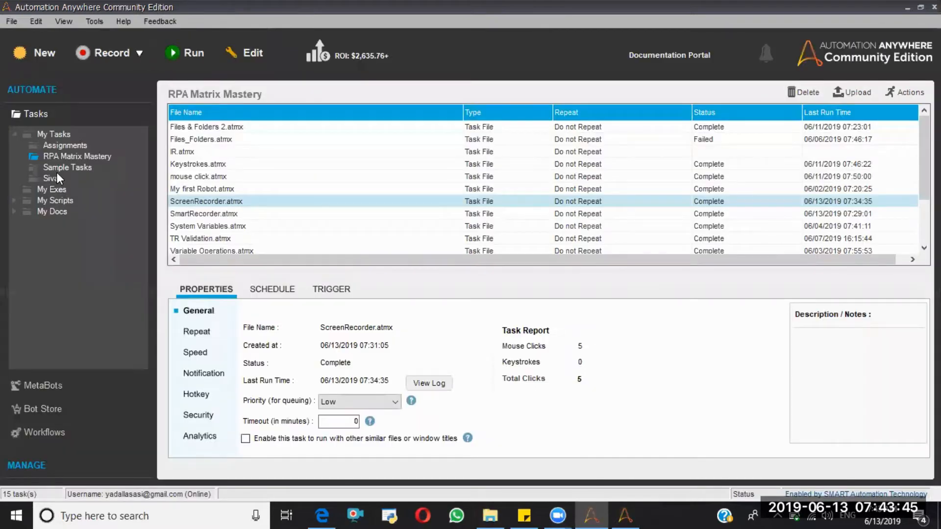
left_click(53, 212)
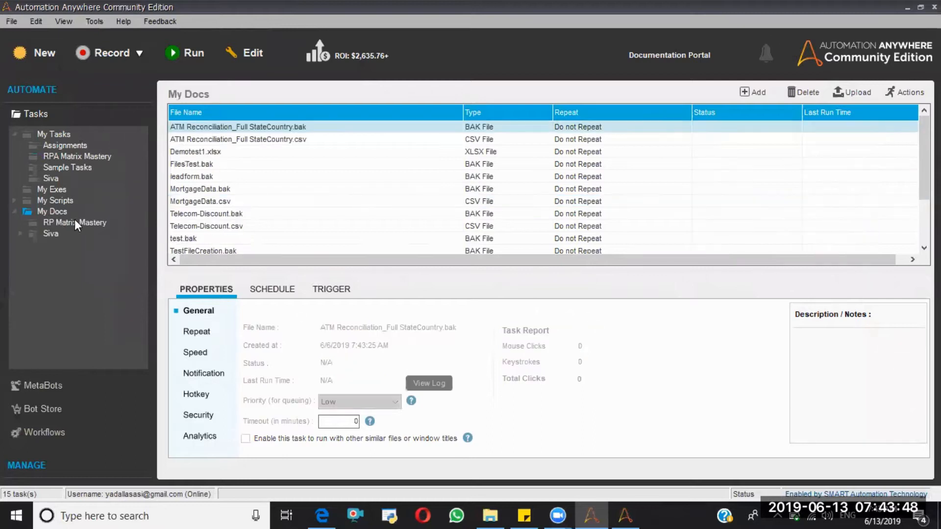
key("Down")
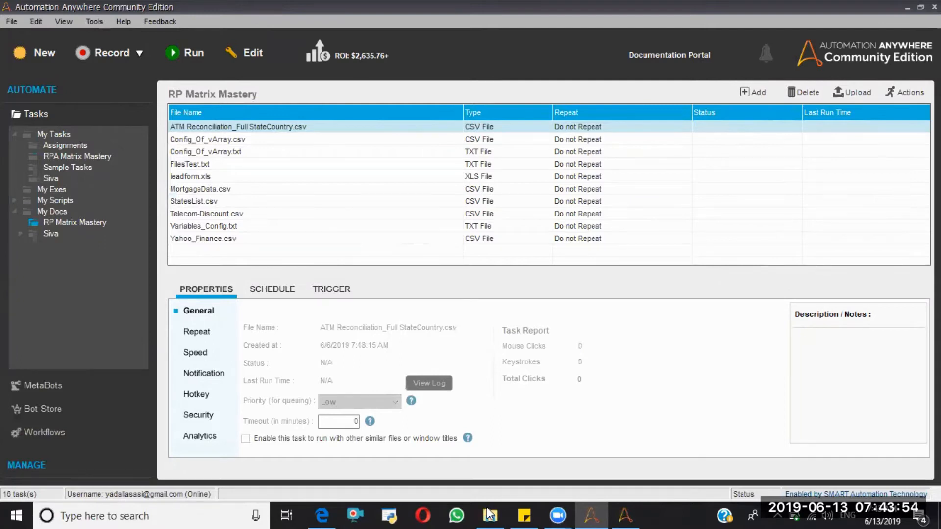
left_click(625, 512)
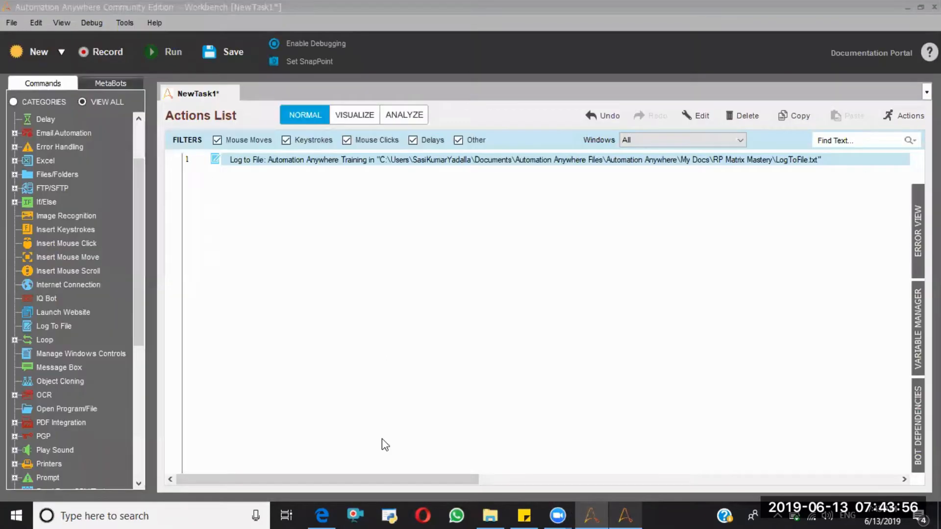
- Save the task as LogToFile in the RPA Matrix Mastery directory and run it
left_click(210, 51)
type("Lo")
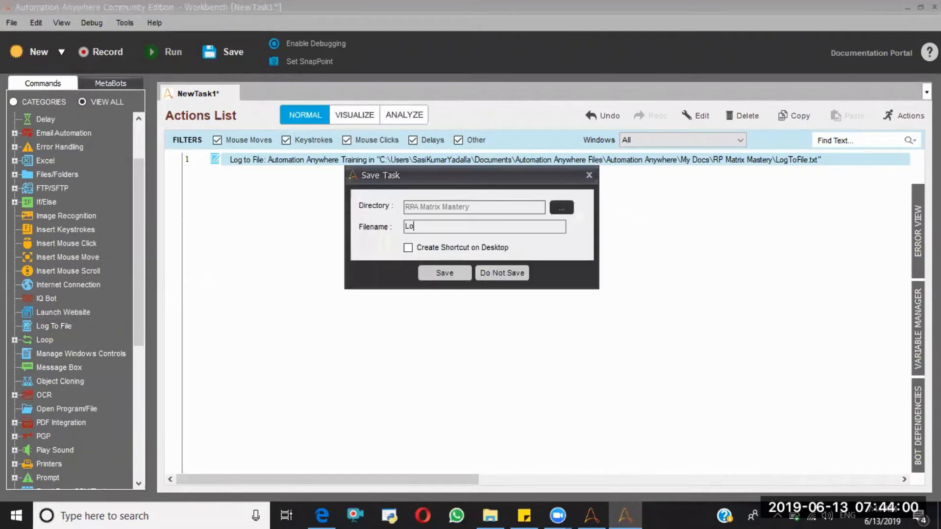
type("gToFile")
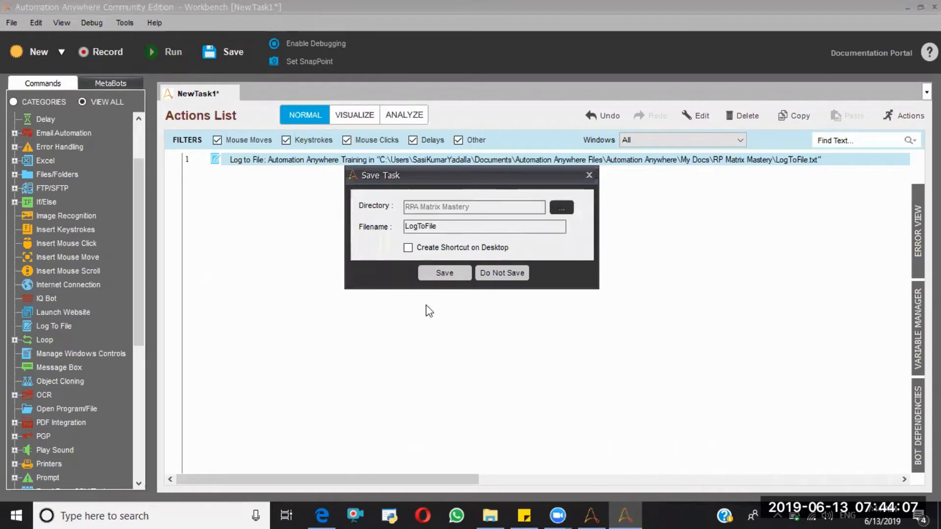
left_click(445, 272)
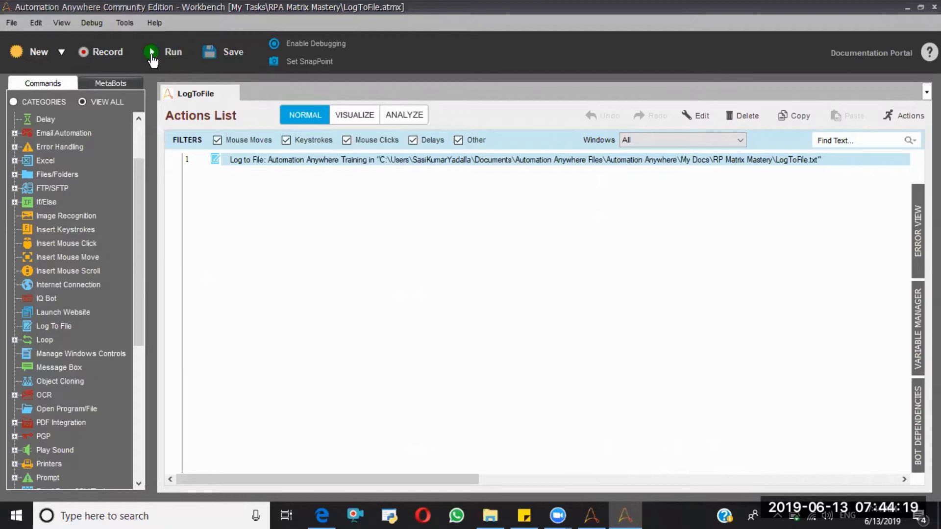
left_click(152, 60)
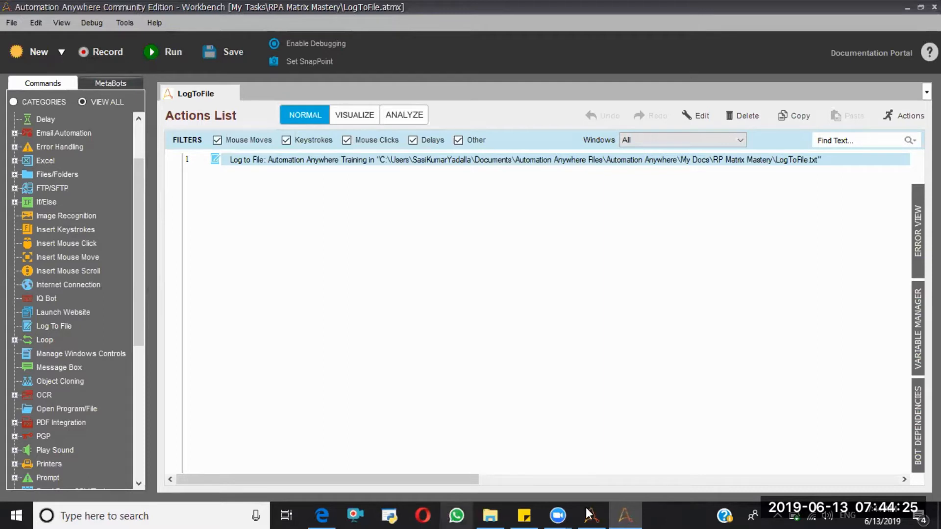
- Open LogToFile.txt from My Docs RP Matrix Mastery in the main client, read its contents, close it and return to the Workbench
mouse_move(588, 514)
left_click(592, 452)
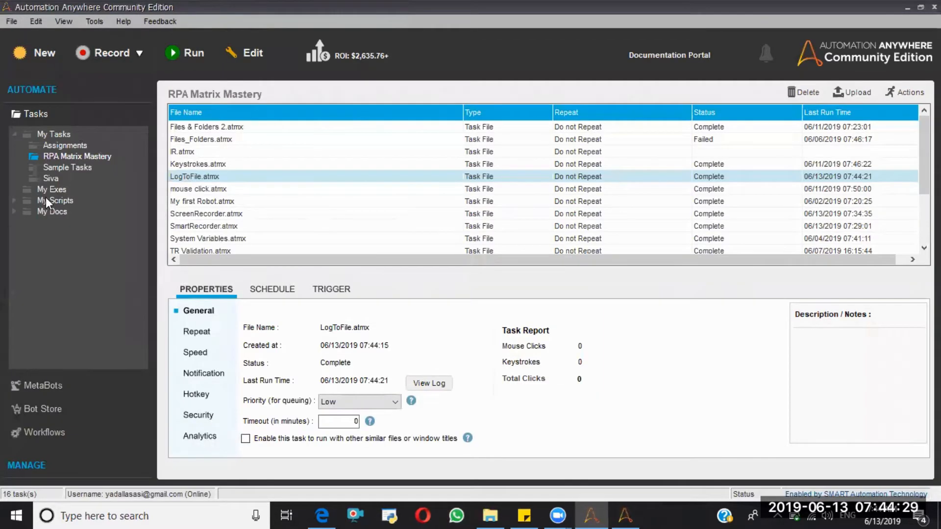
left_click(57, 214)
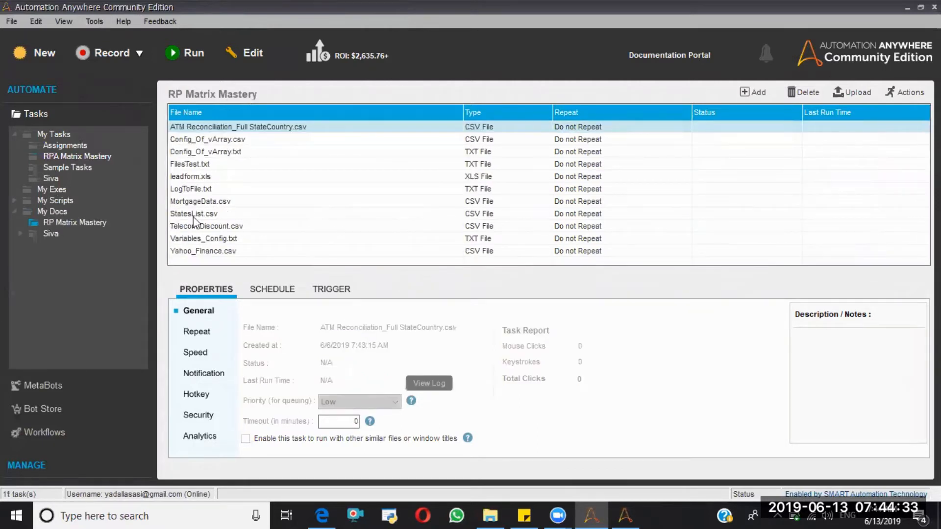
left_click(194, 190)
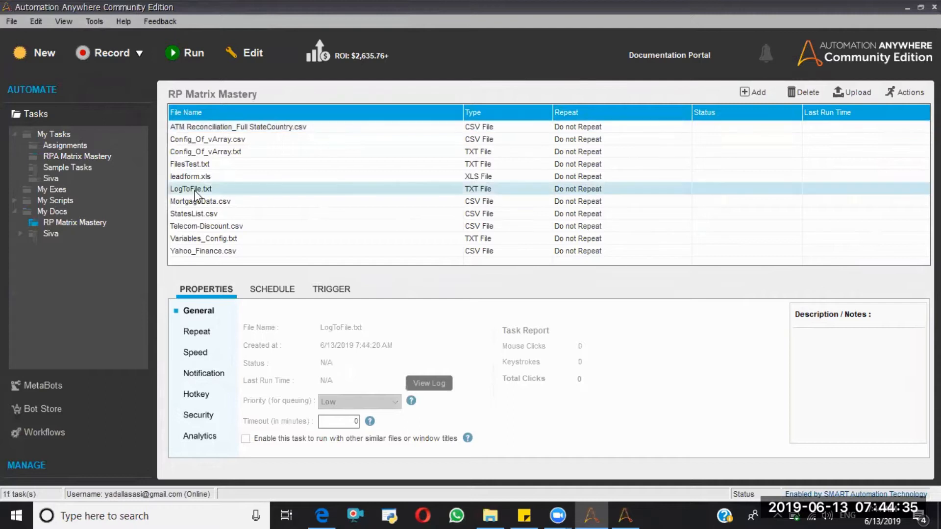
double_click(195, 191)
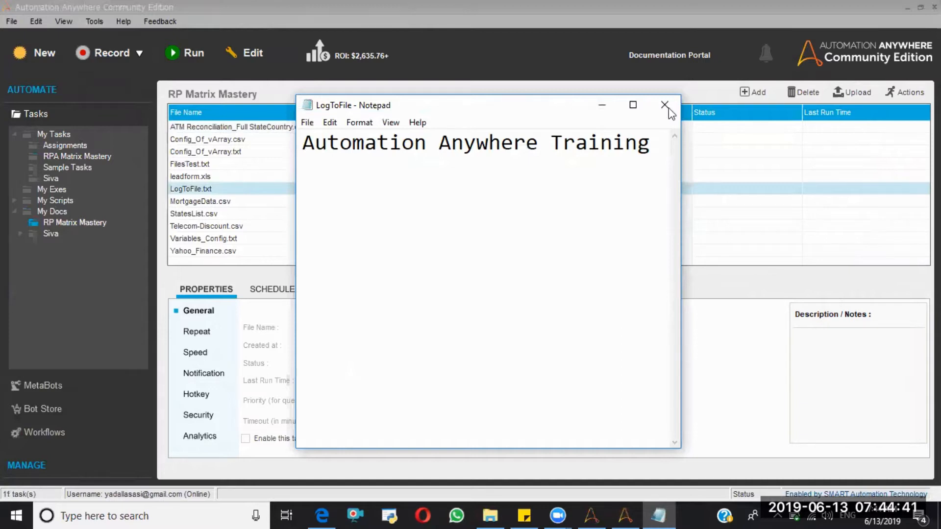
left_click(665, 105)
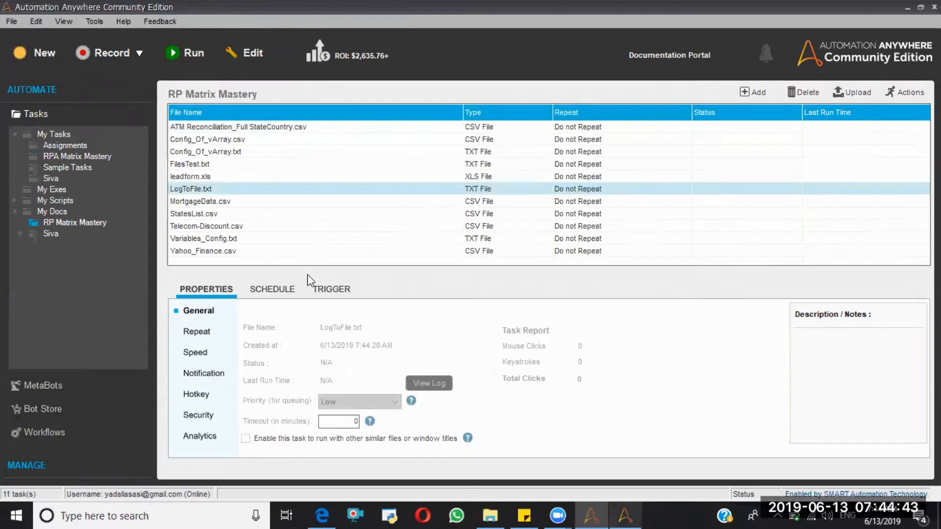
key("alt+Tab")
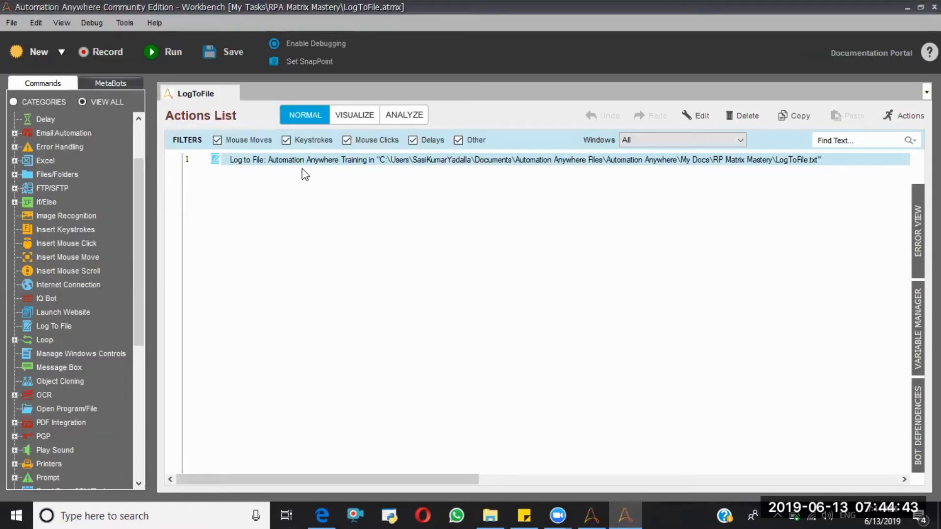
- Add a second Log To File command that uses the existing LogToFile.txt in RP Matrix Mastery as its log file
double_click(51, 325)
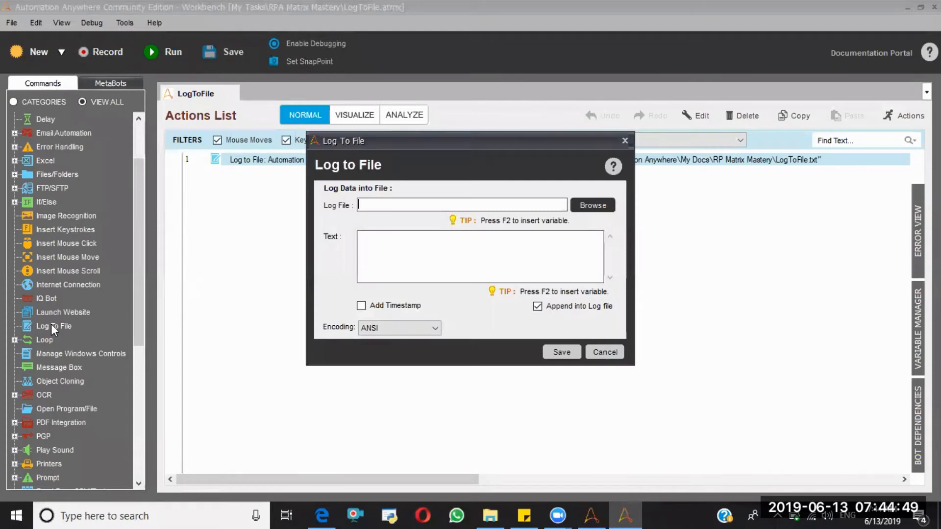
left_click(579, 208)
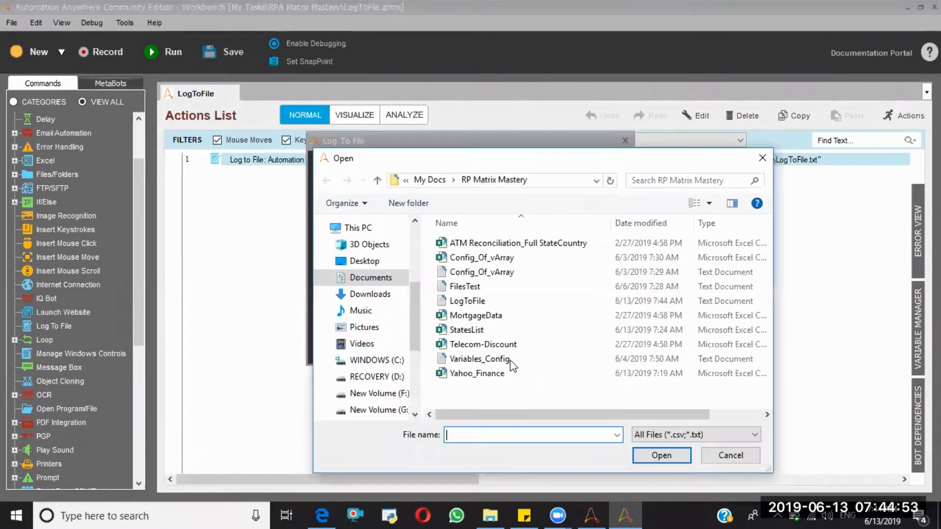
left_click(485, 301)
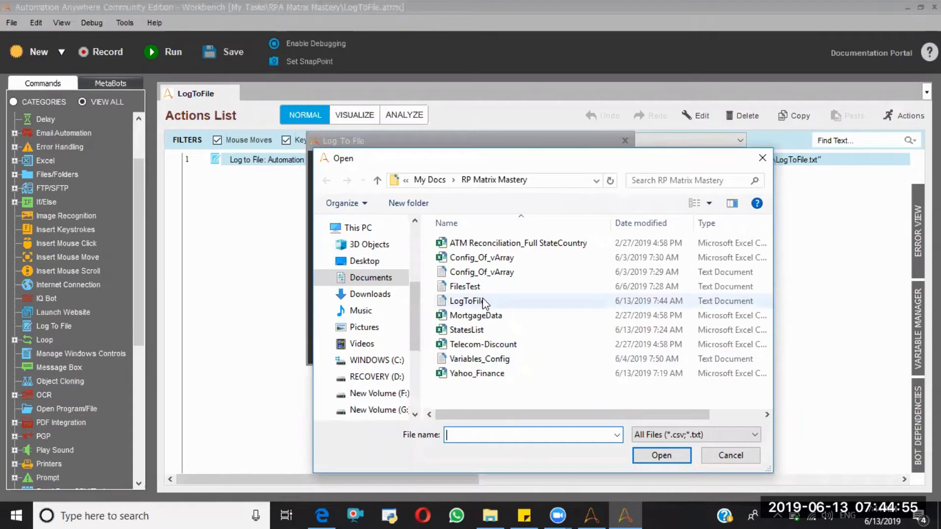
left_click(661, 455)
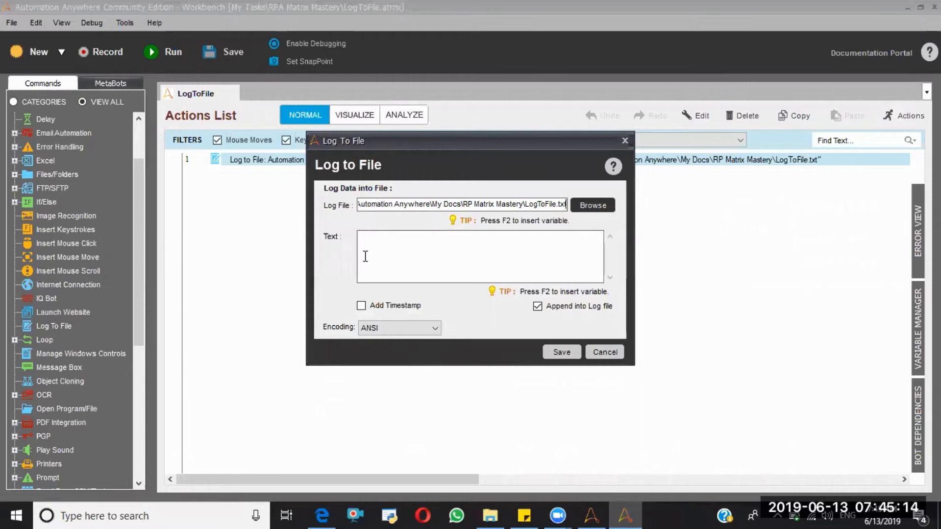
- Set the second command's log text to "Discussing about Log to file command" and save the command
left_click(420, 262)
type("Discuss")
type("ion")
type(" abou")
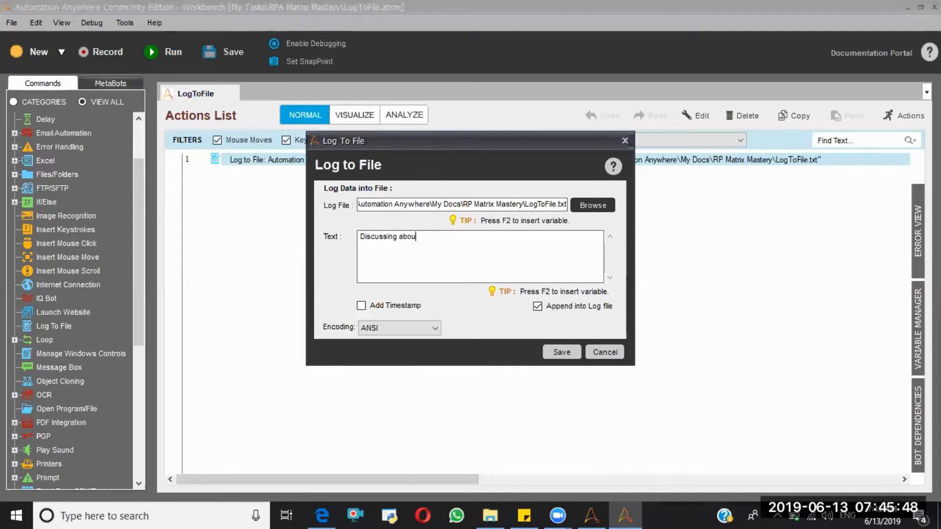
type("t Log to file ")
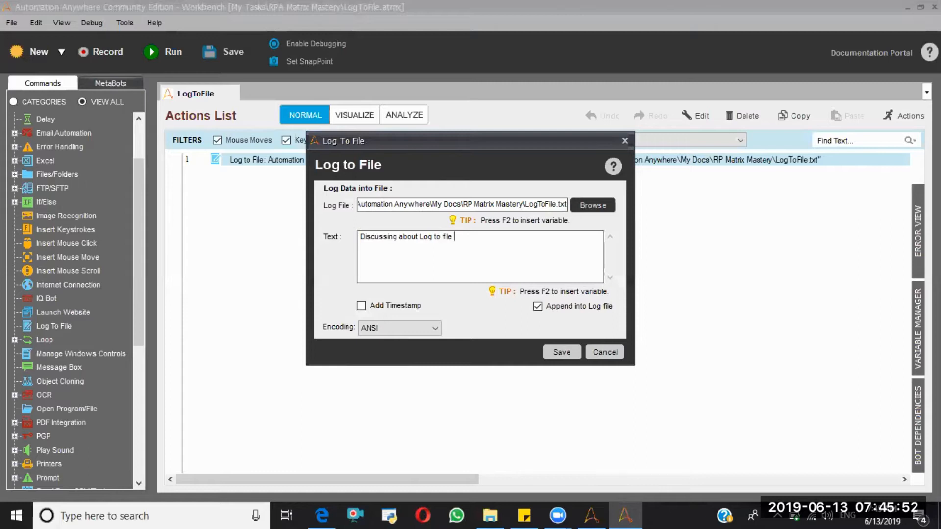
type("command")
left_click(573, 351)
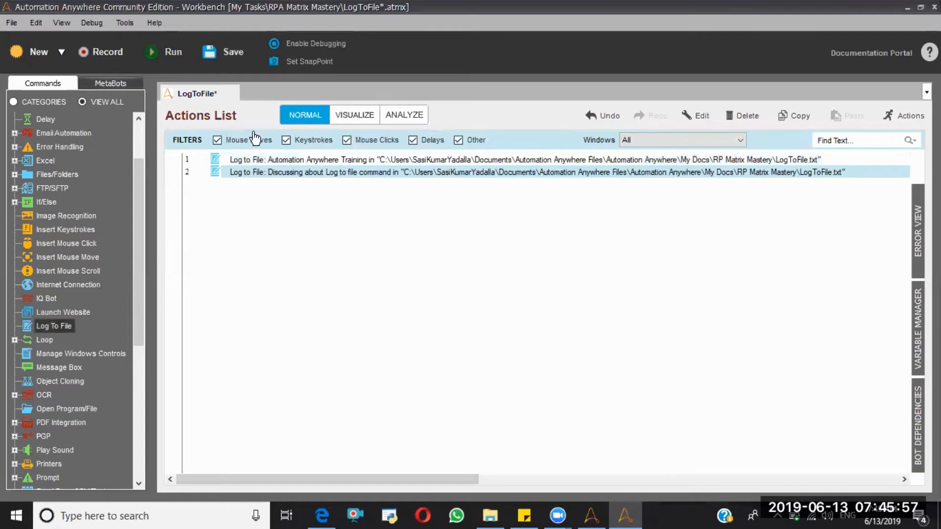
- Save the LogToFile task and run it from the second Log to File action
left_click(208, 55)
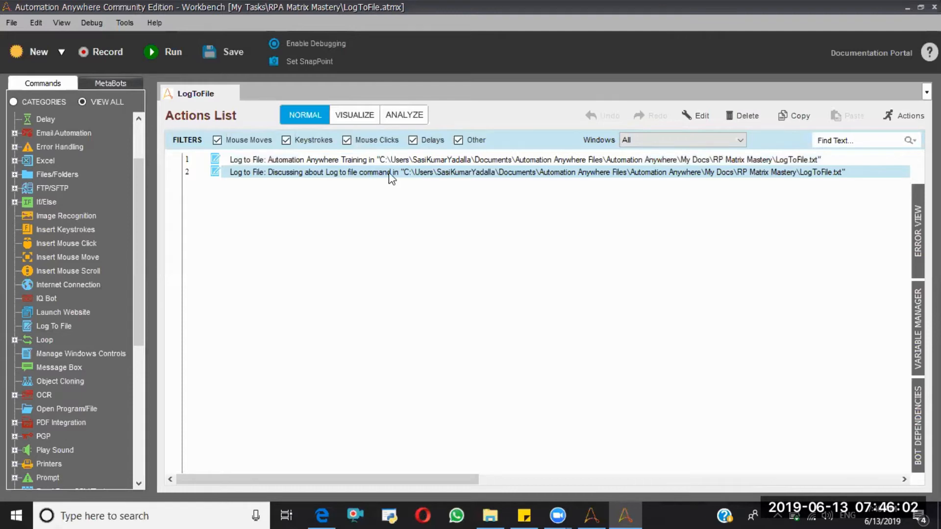
right_click(440, 398)
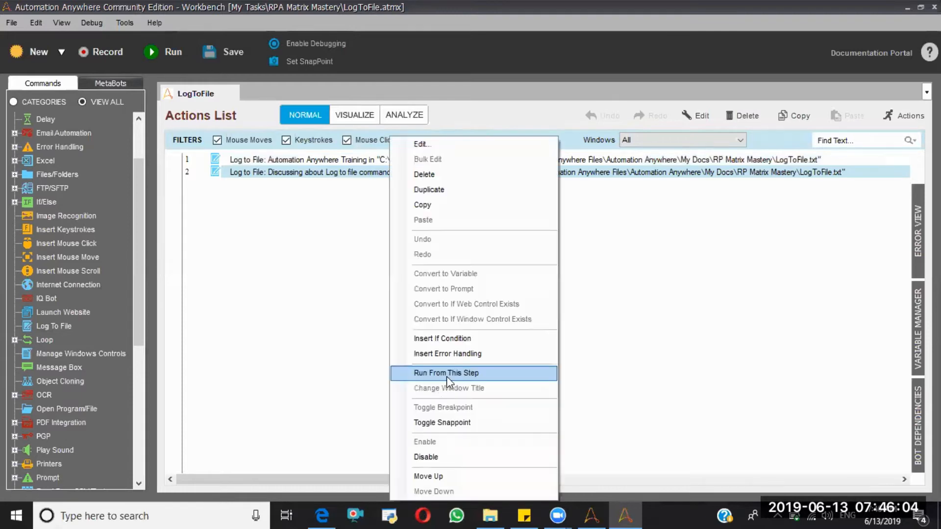
left_click(447, 374)
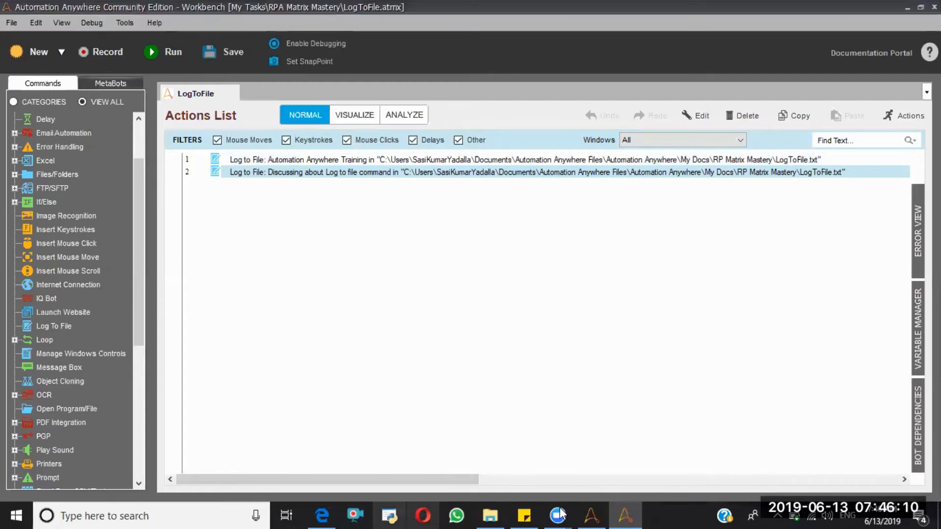
mouse_move(563, 514)
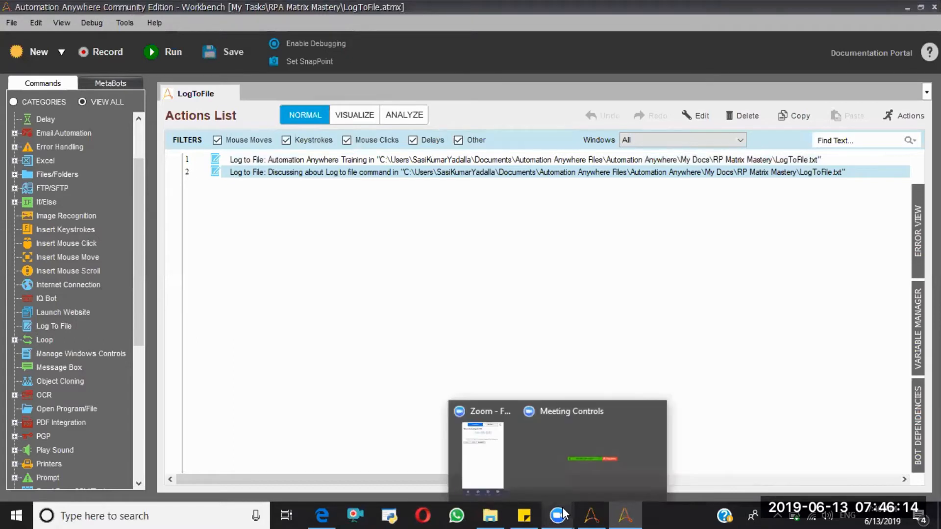
- Open LogToFile.txt from RP Matrix Mastery in the main client, read its contents and return to the Workbench
left_click(471, 465)
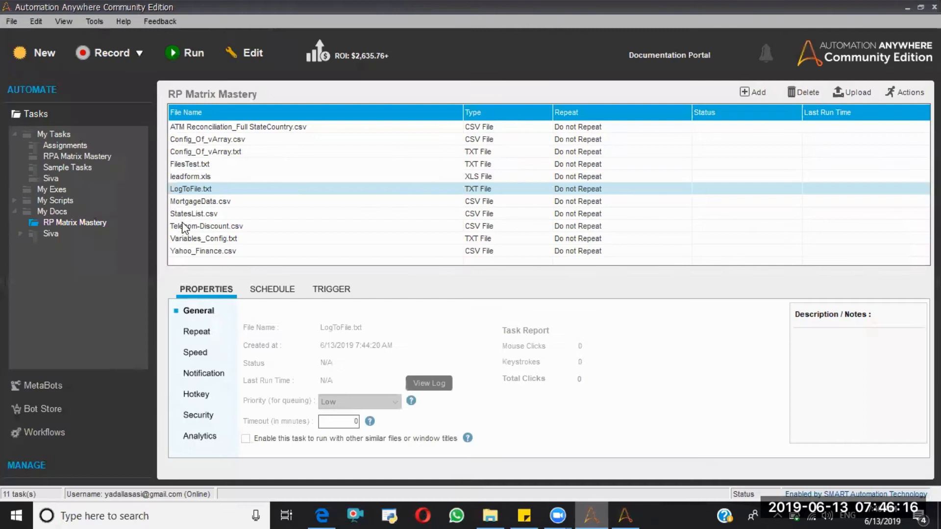
double_click(193, 189)
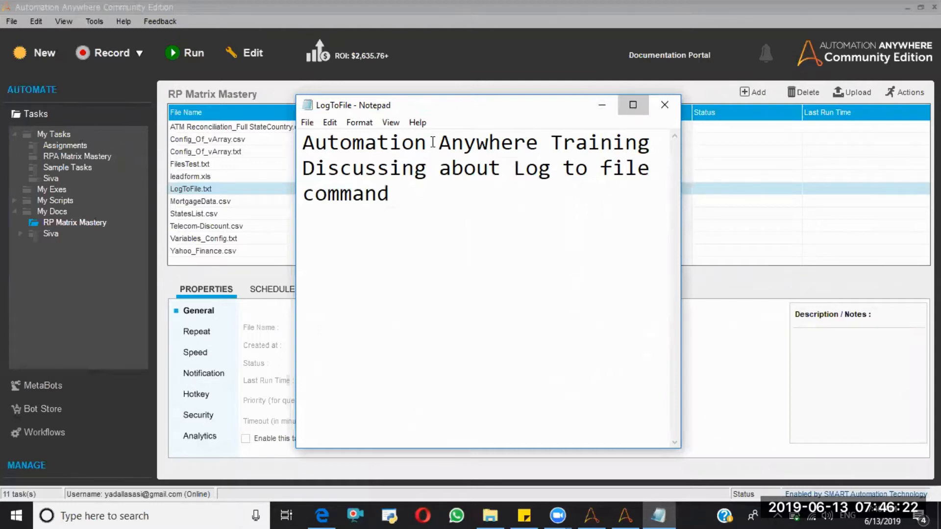
key("super+Up")
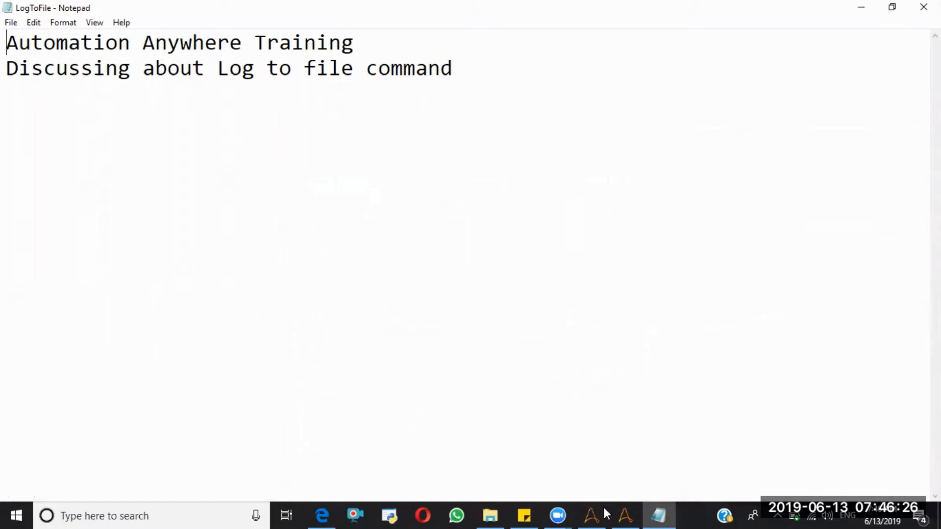
left_click(632, 510)
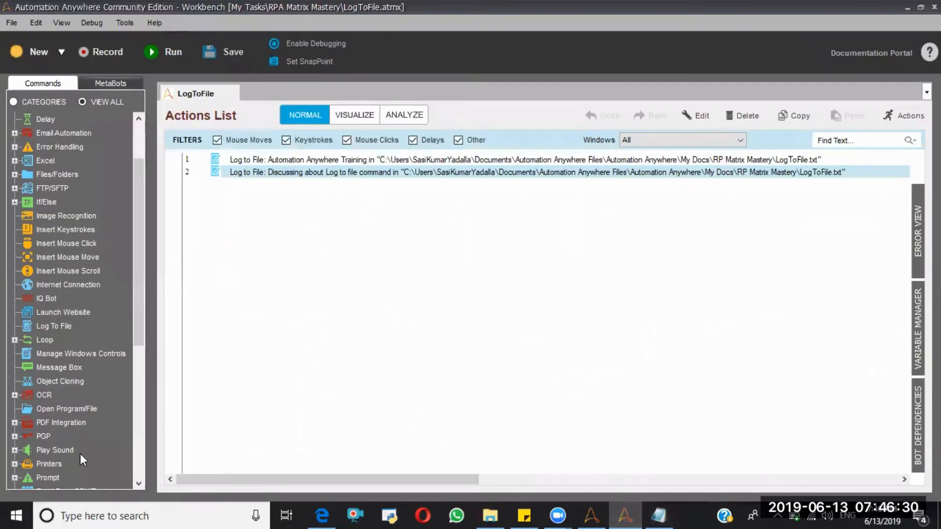
- Add a third Log To File command that uses the existing LogToFile.txt in RP Matrix Mastery as its log file
double_click(58, 324)
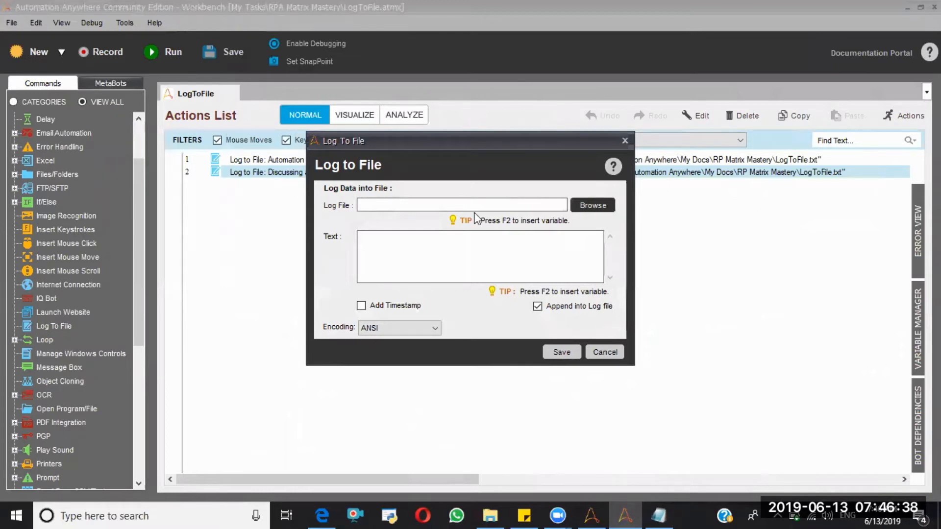
left_click(593, 210)
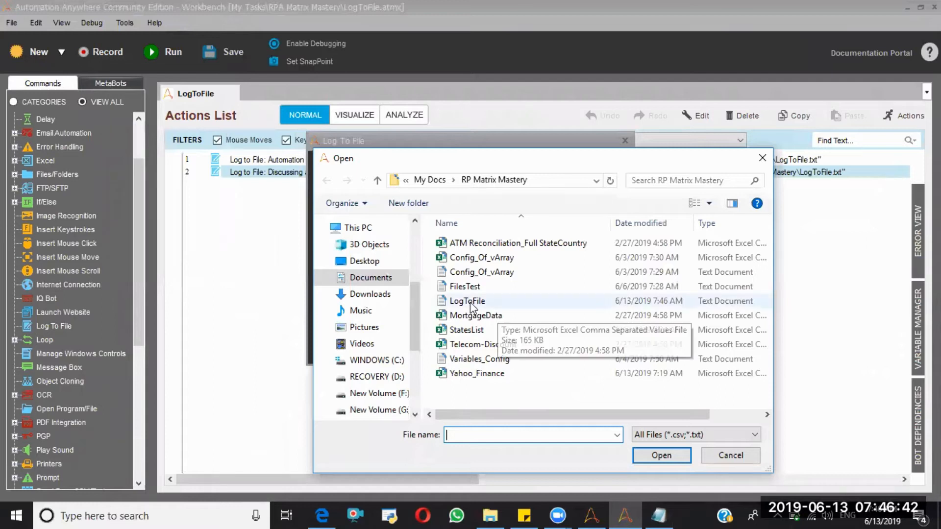
left_click(471, 304)
left_click(662, 455)
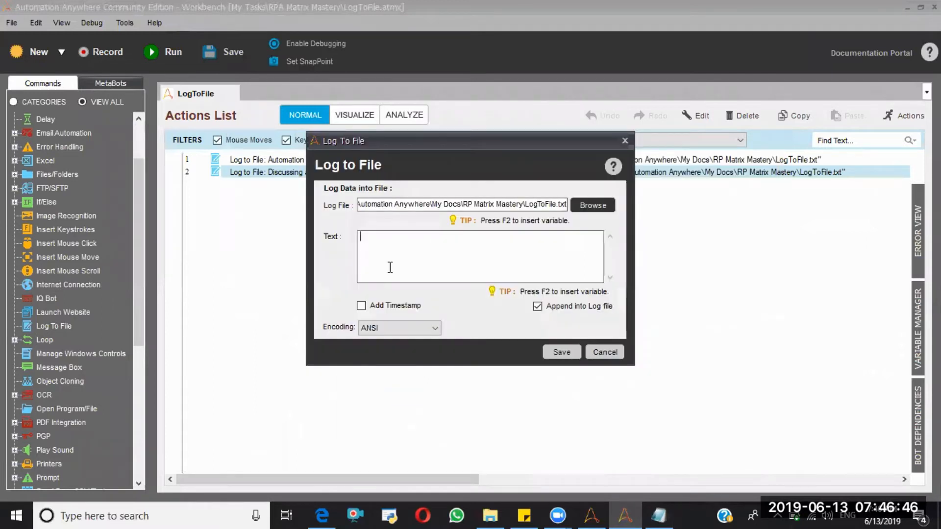
- Set the third command's log text to "Adding the timestamp", enable Add Timestamp and save the command
type("Adding the t")
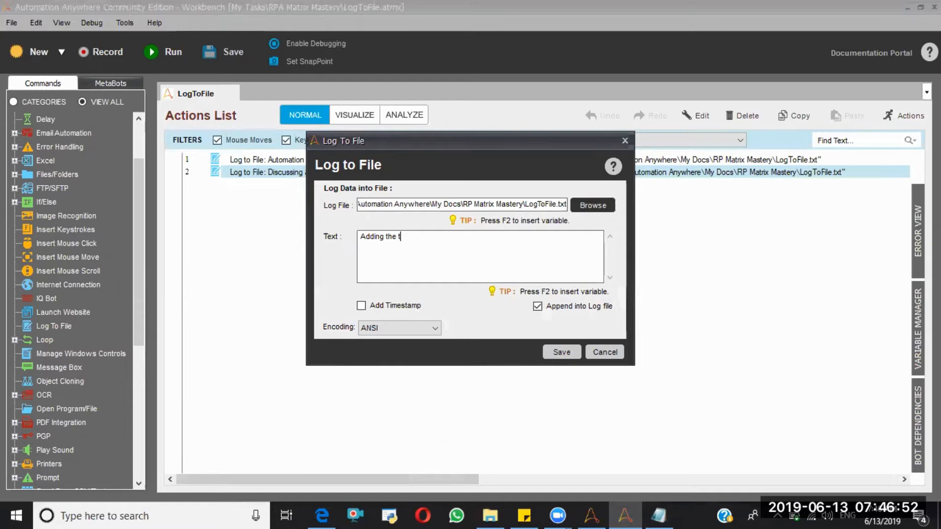
type("ime stamp")
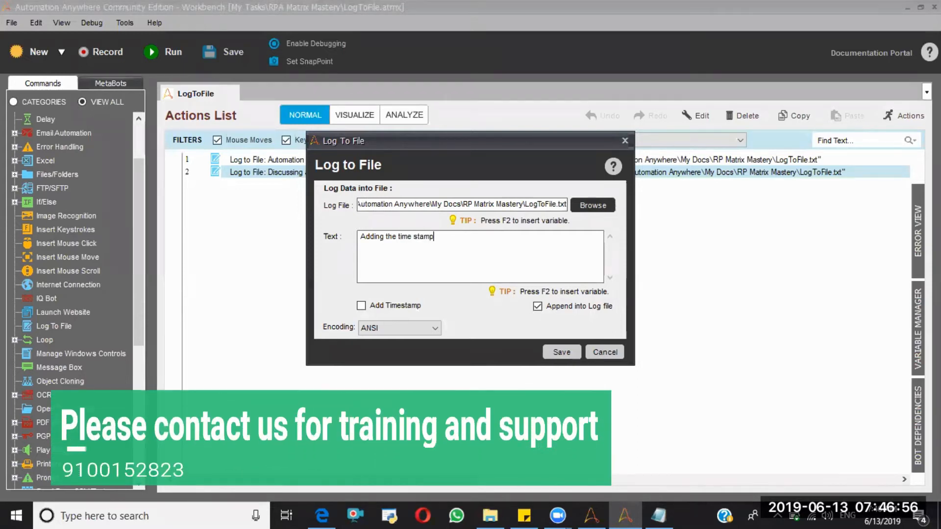
left_click(415, 238)
key("BackSpace")
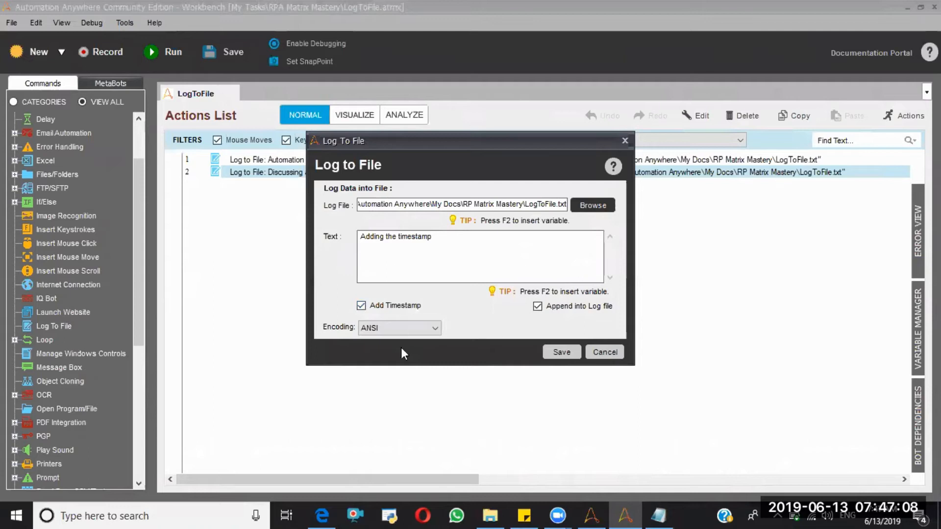
left_click(571, 353)
- Save the LogToFile task and run it from the third Log to File action
left_click(214, 60)
right_click(353, 186)
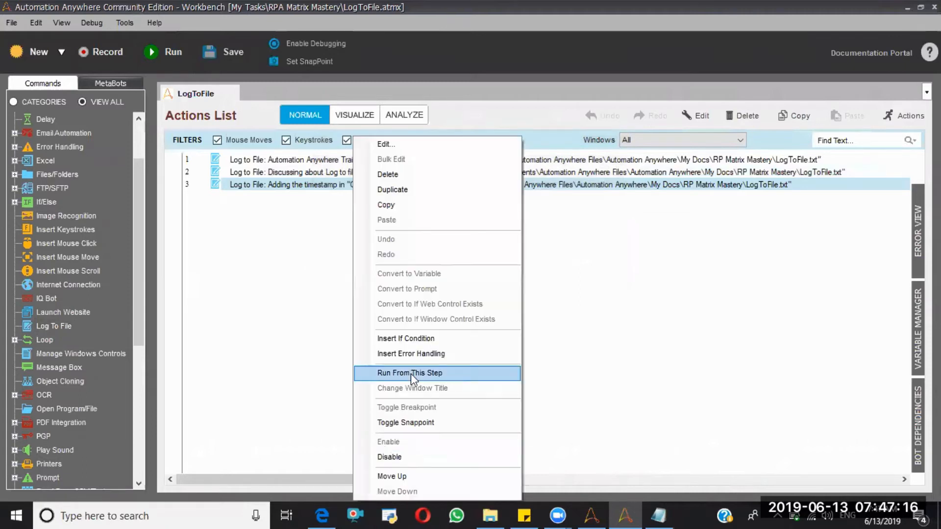
left_click(411, 373)
- Check the LogToFile text in the already open Notepad window, then close that window
left_click(656, 515)
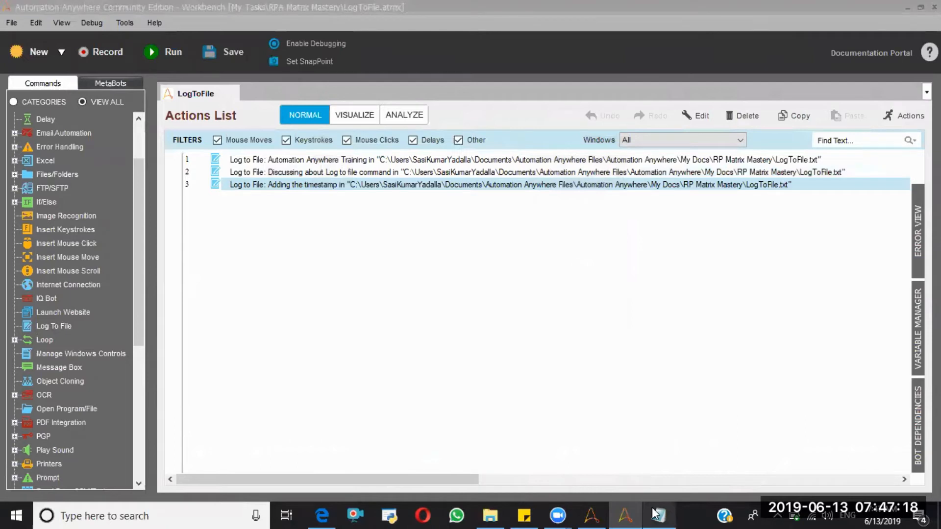
mouse_move(655, 513)
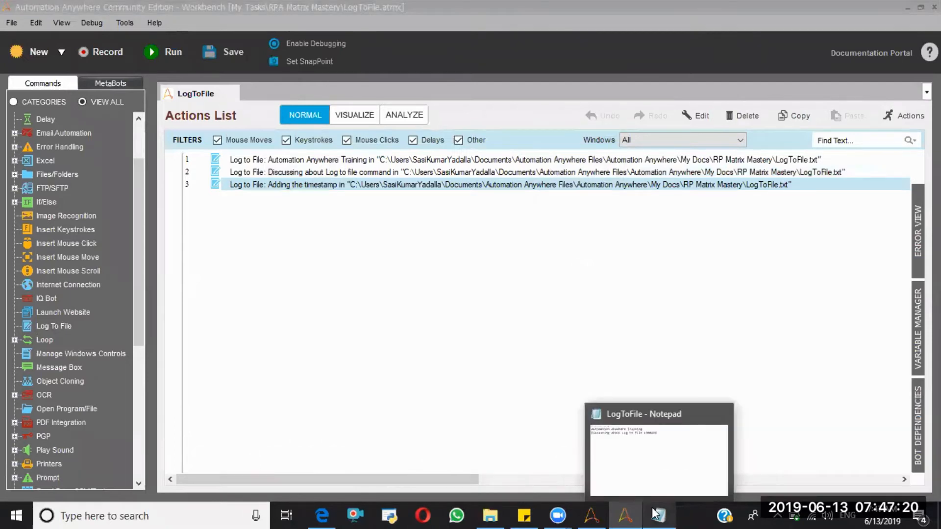
left_click(652, 507)
right_click(572, 322)
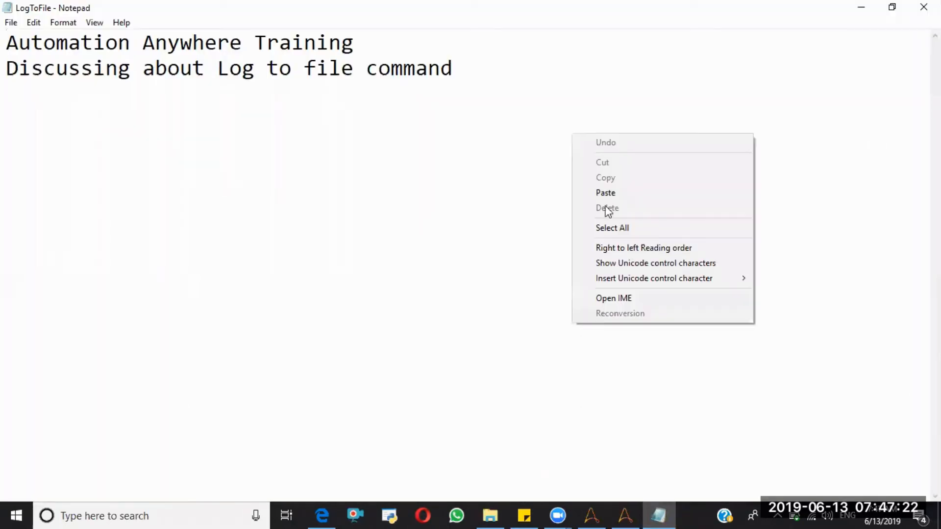
left_click(835, 180)
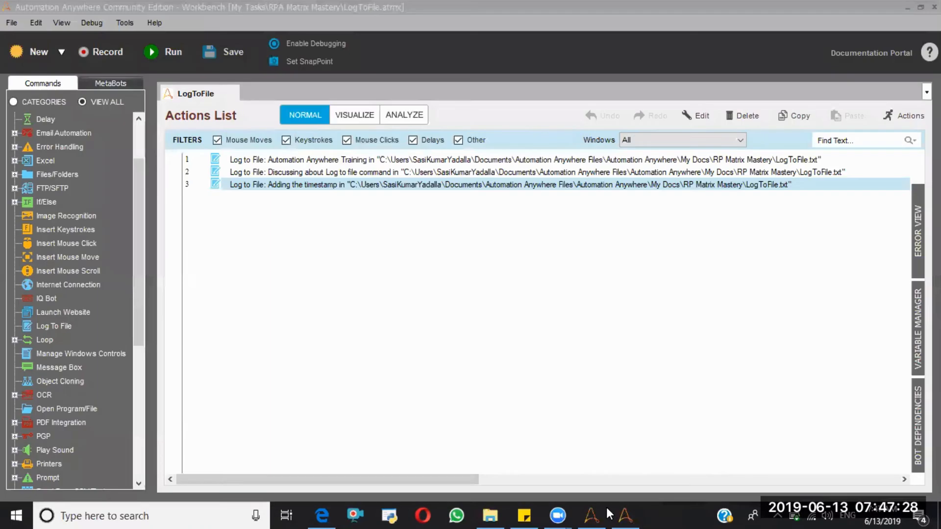
- Reopen LogToFile.txt from the main client, examine the logged text and its timestamp, and return to the Workbench
left_click(591, 513)
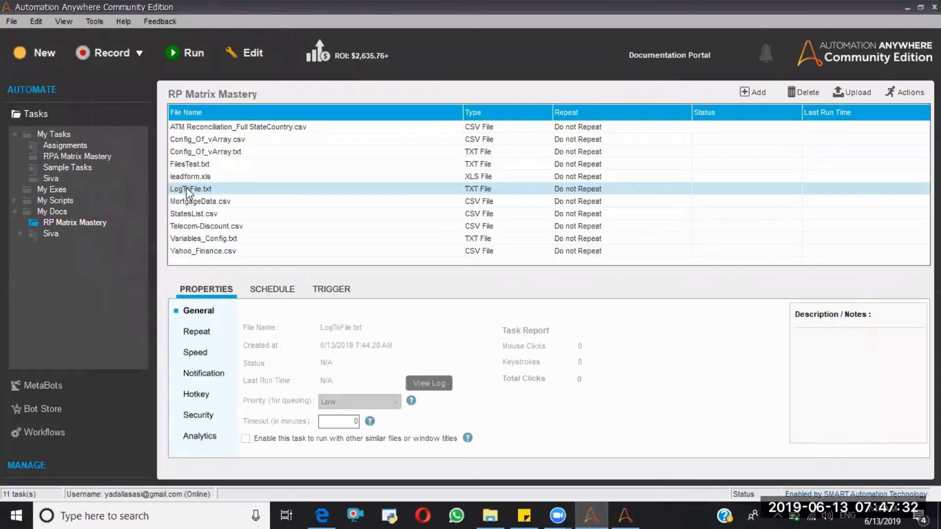
double_click(186, 188)
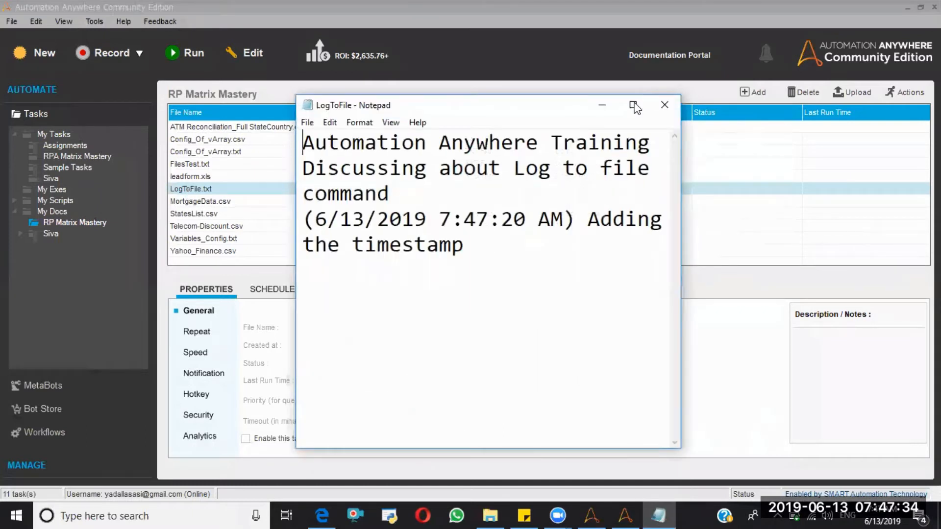
double_click(299, 100)
left_click(293, 93)
left_click(575, 105, "shift")
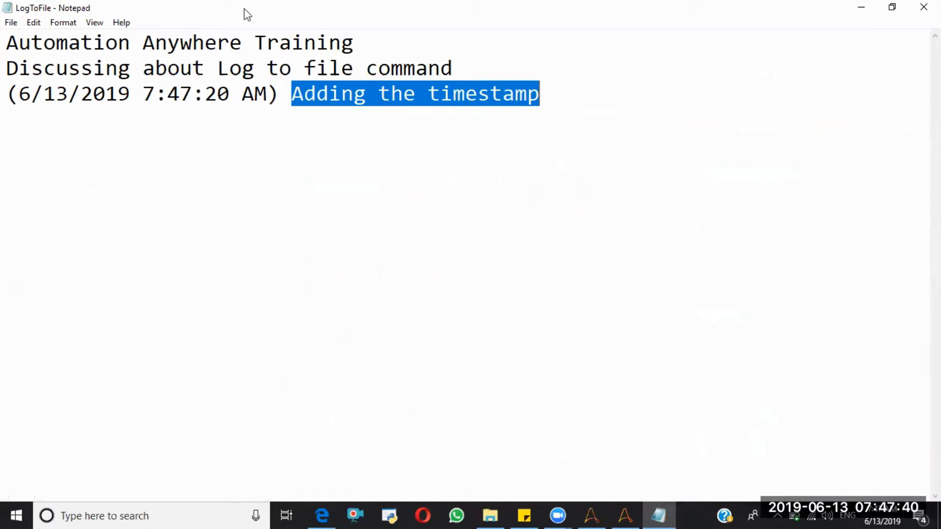
left_click(284, 94)
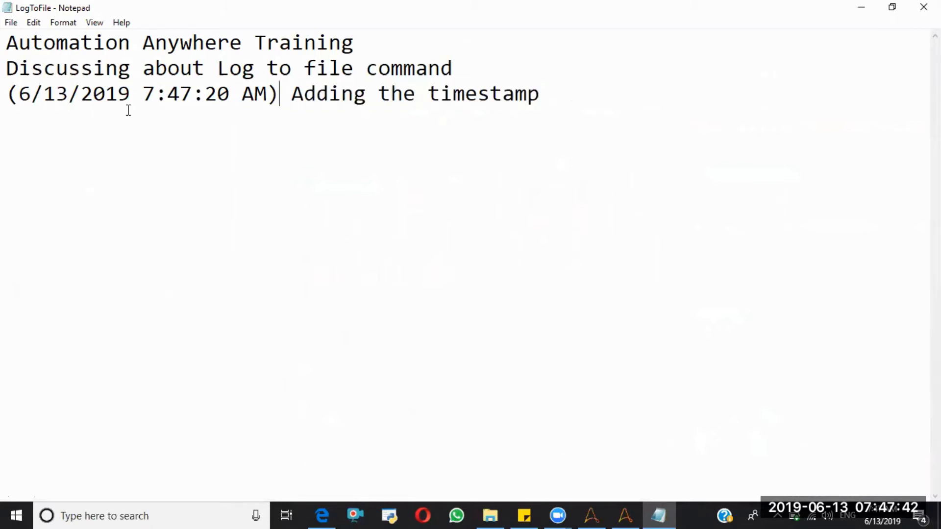
left_click(6, 98, "shift")
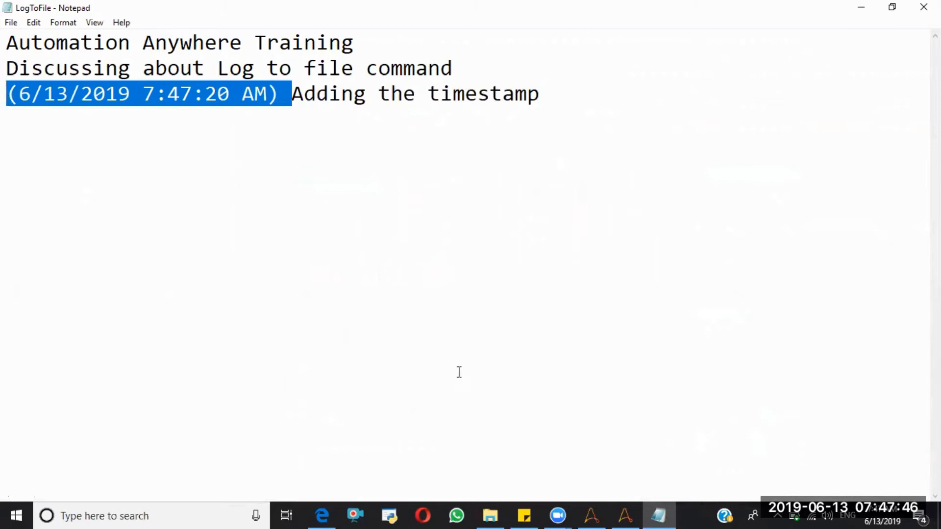
left_click(608, 367)
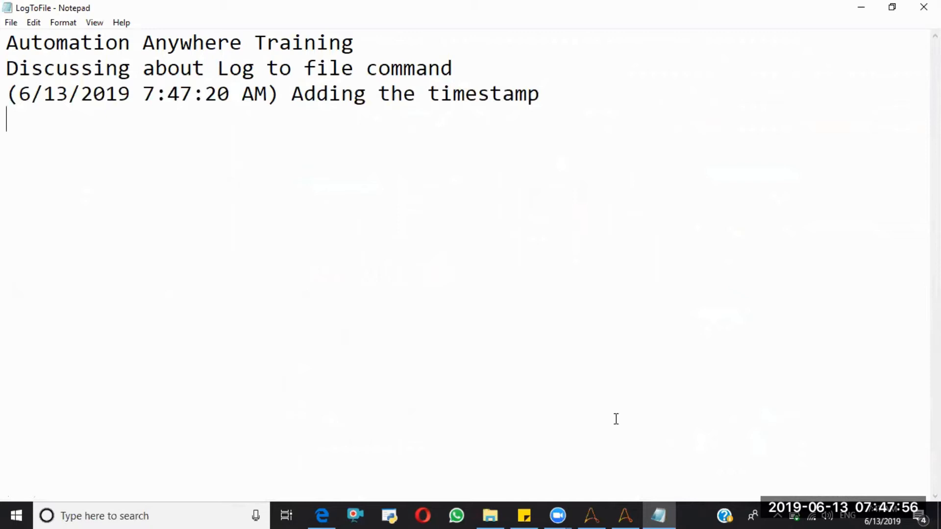
left_click(633, 508)
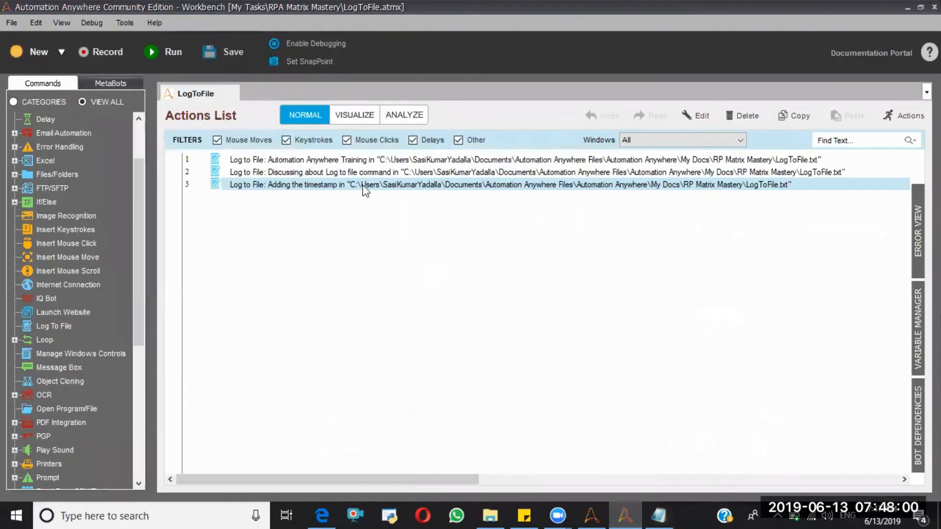
- Disable Append into Log file in the third Log to File action and save the command
double_click(361, 190)
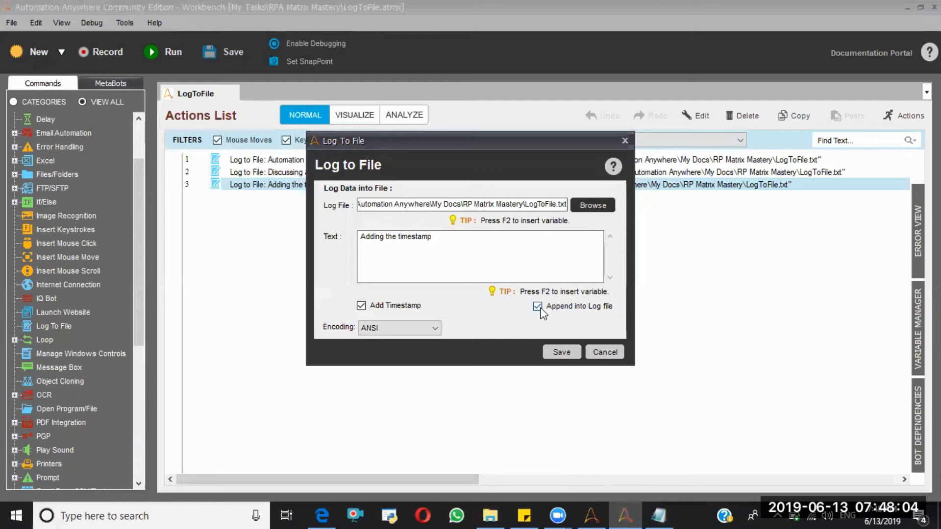
left_click(538, 306)
left_click(560, 351)
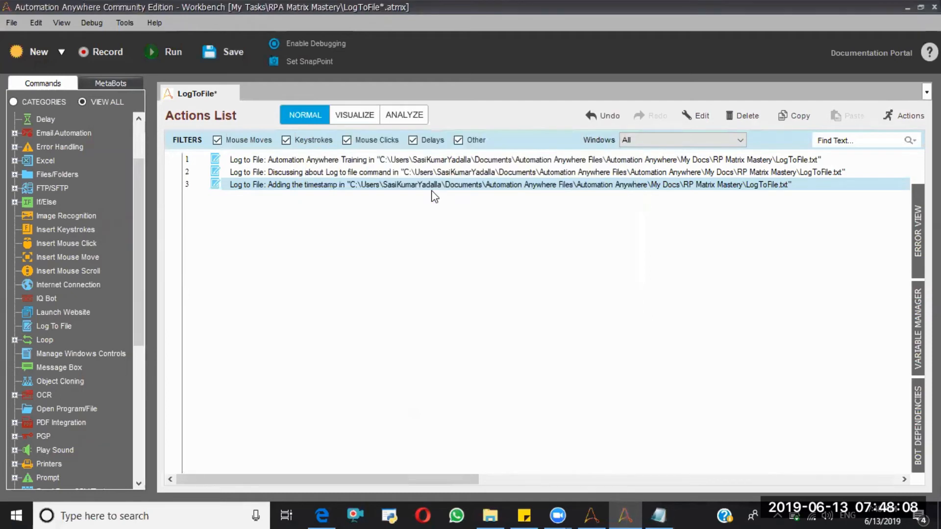
- Run the task from the third Log to File action again, saving the changed file before the run
right_click(433, 187)
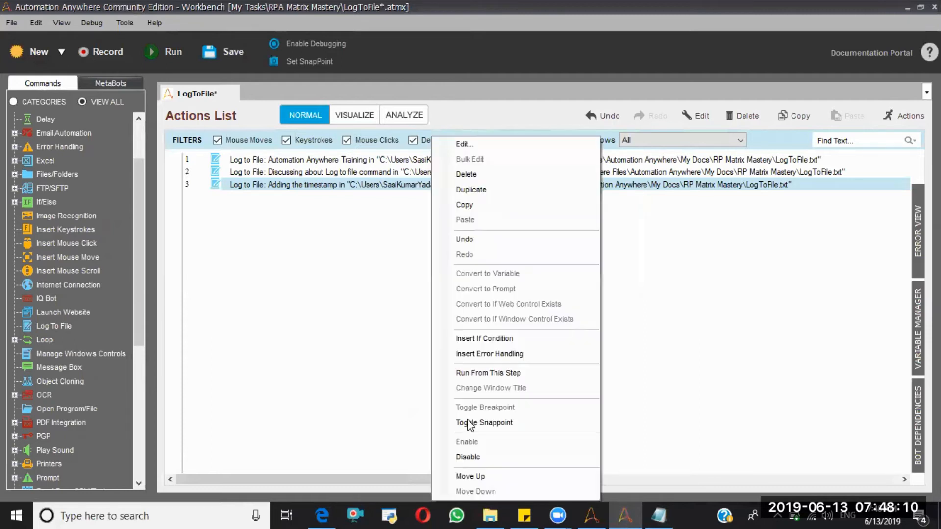
left_click(471, 373)
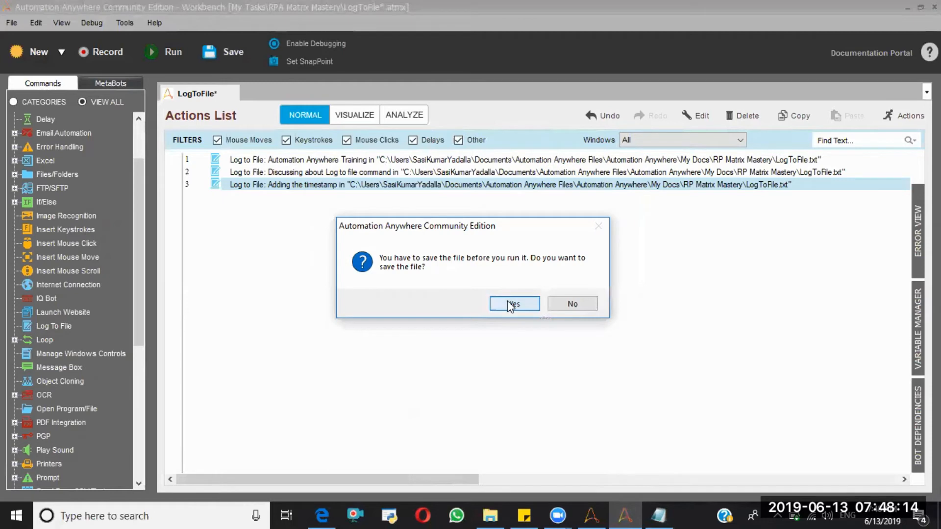
left_click(510, 305)
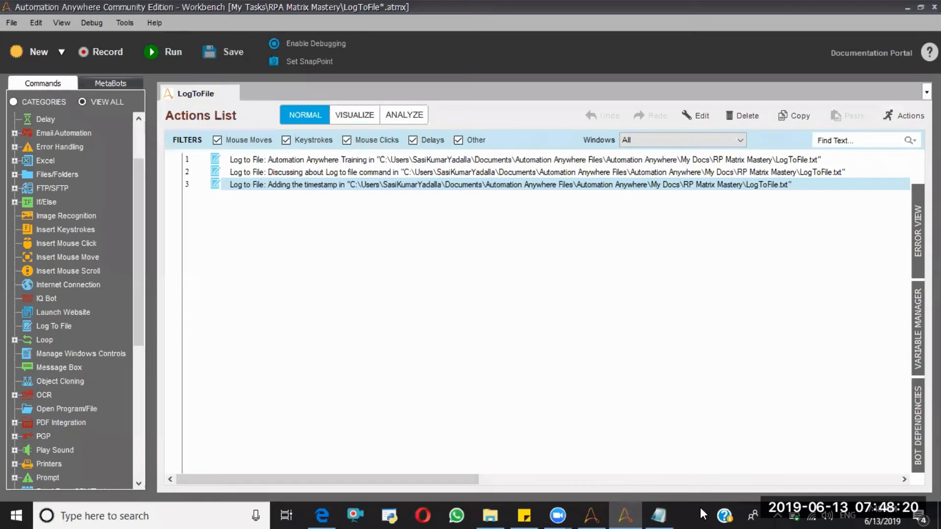
- Close the outdated Notepad window, reopen LogToFile.txt from the main client to check its contents, and return to the Workbench
key("alt+Tab")
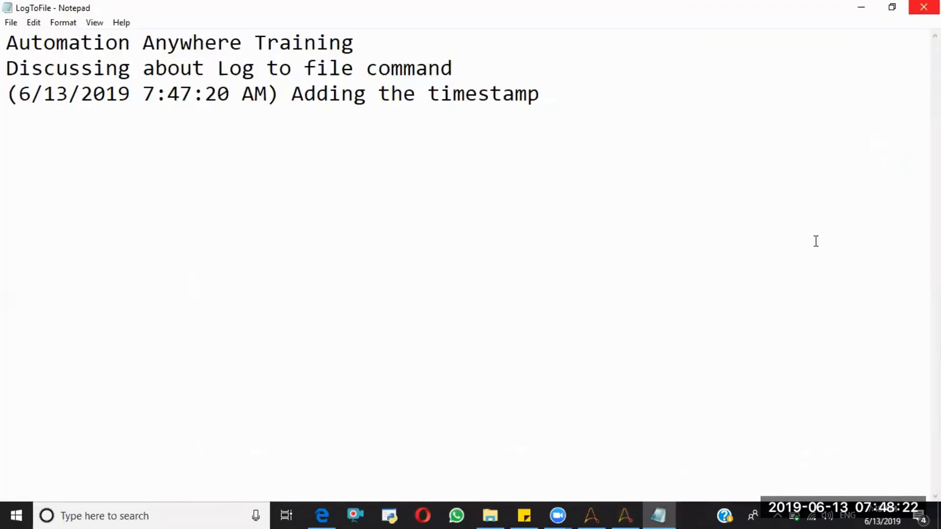
key("alt+F4")
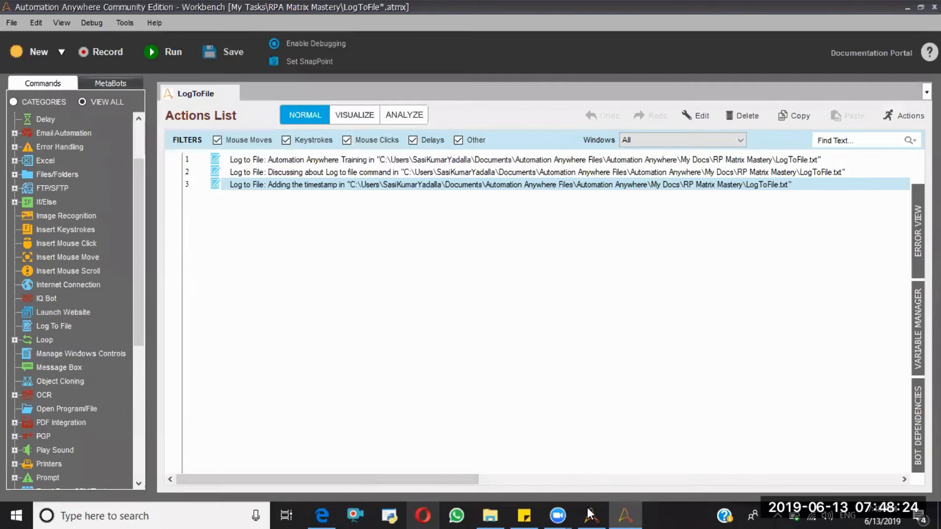
key("alt+Tab")
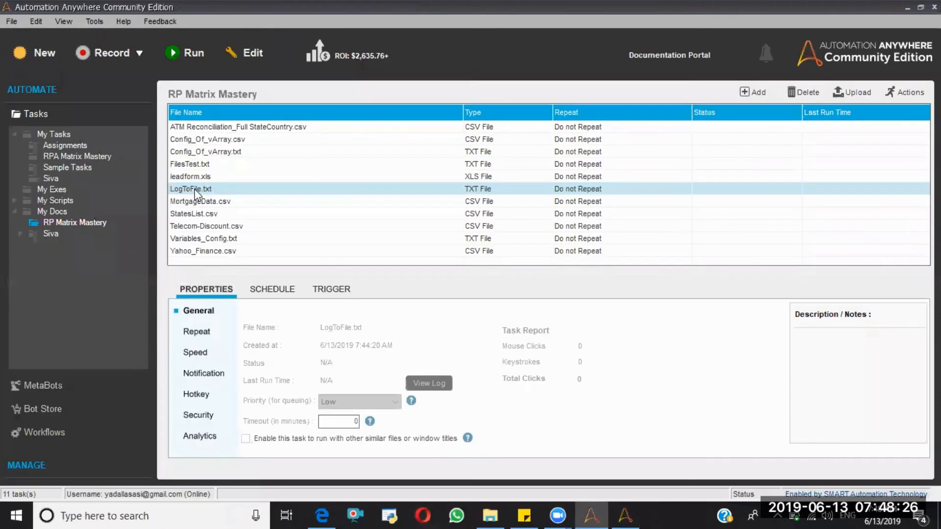
double_click(196, 193)
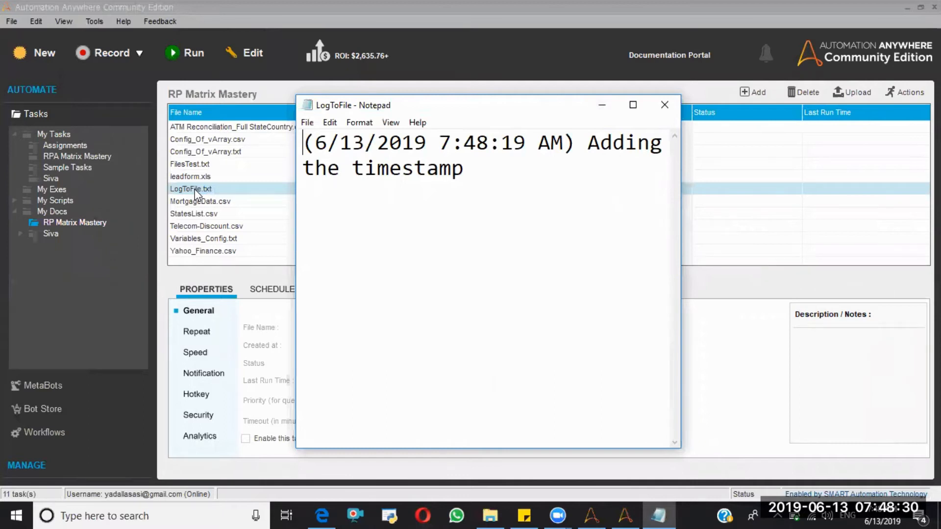
left_click(634, 105)
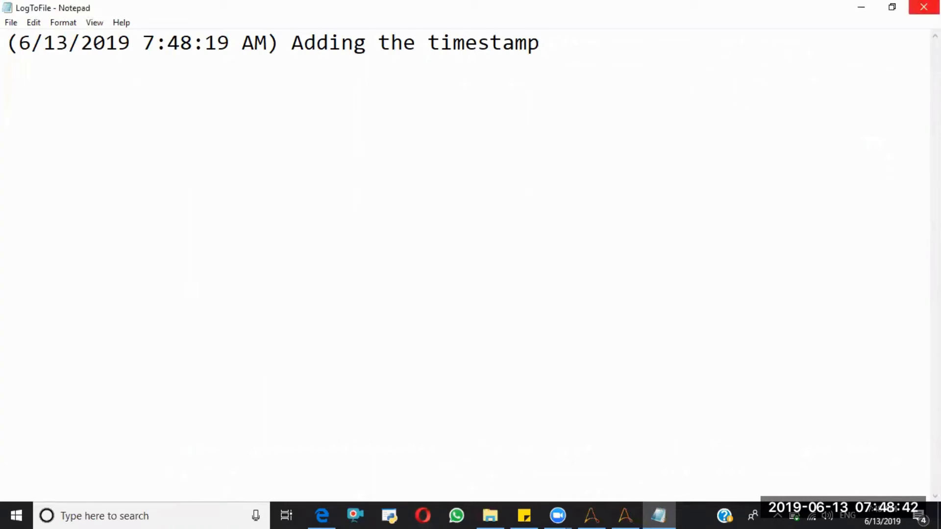
key("alt+F4")
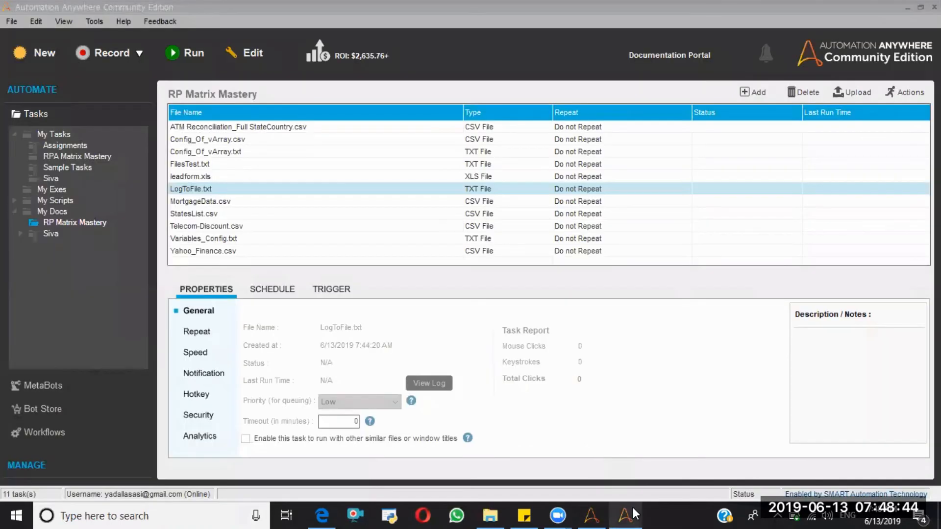
mouse_move(633, 512)
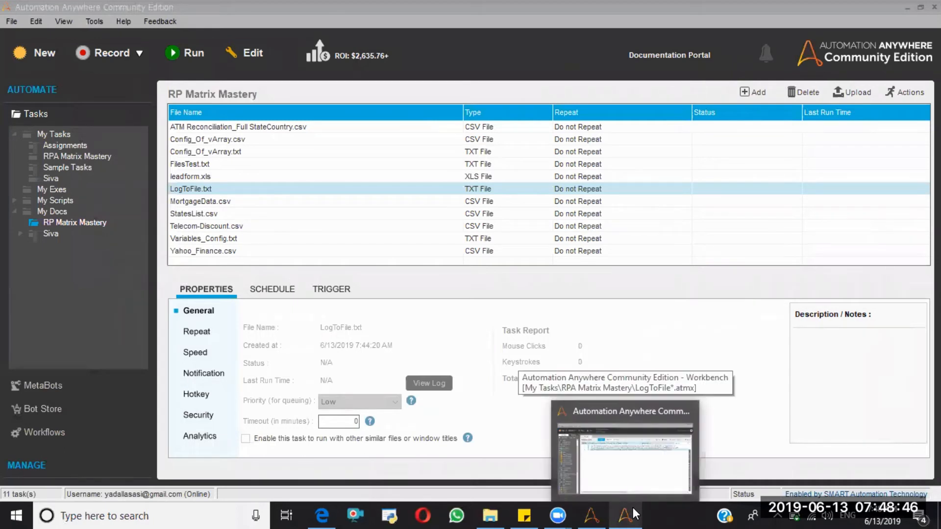
left_click(633, 512)
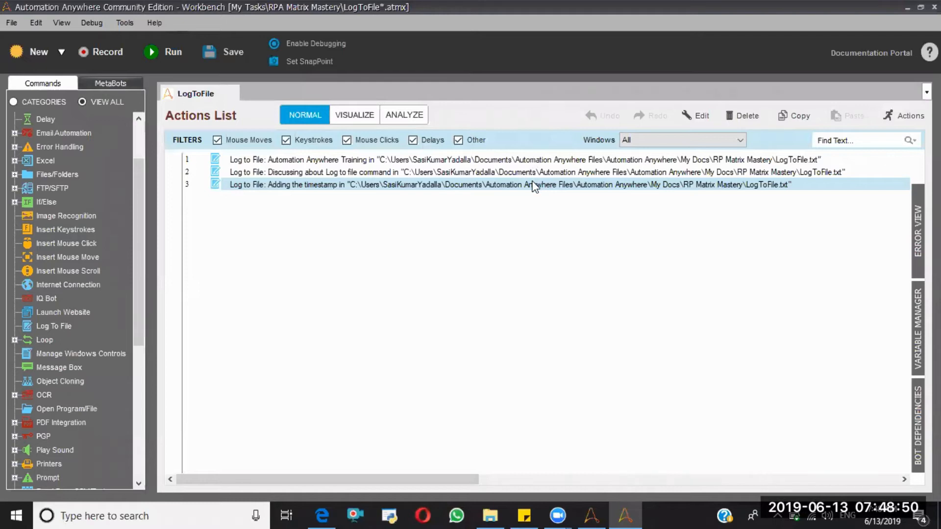
- Reopen the third Log to File action to examine its Append into Log file option, and close it without saving
double_click(534, 186)
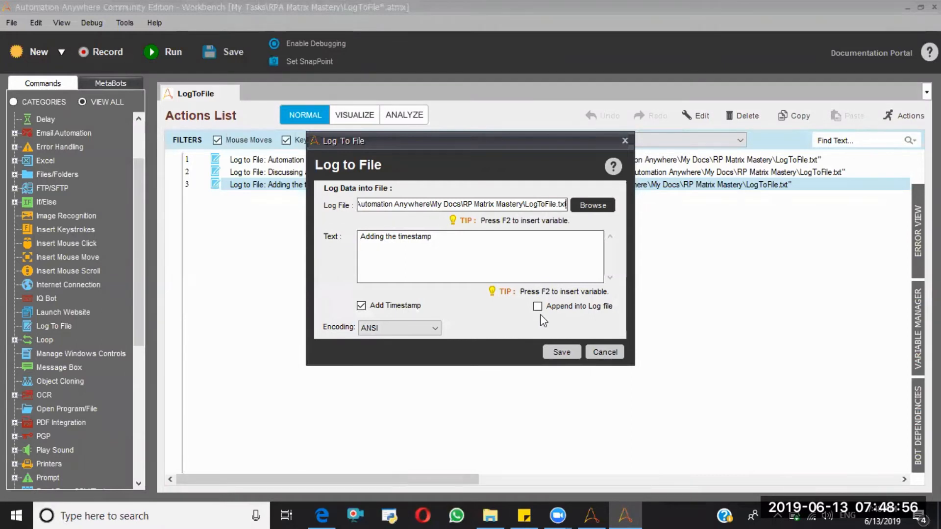
left_click(538, 308)
left_click(625, 140)
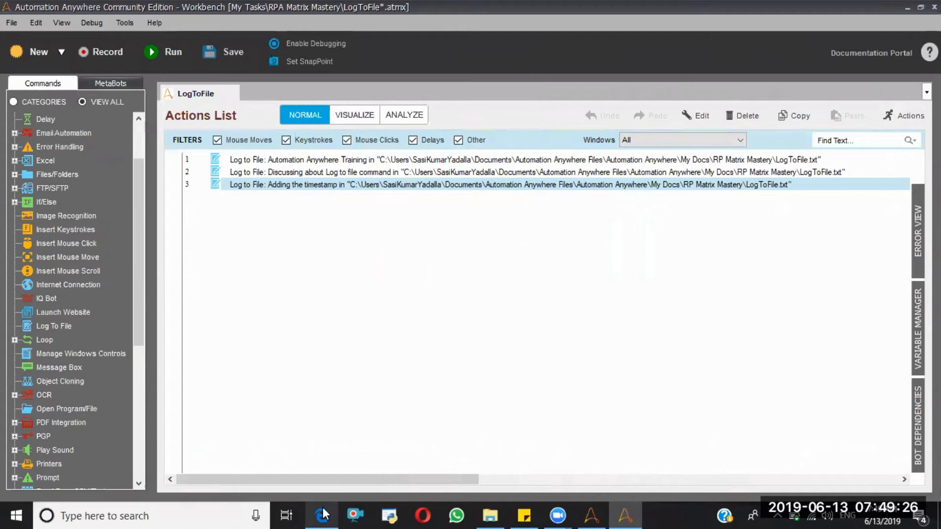
- Switch to Microsoft Edge and open finance.yahoo.com in a new tab
left_click(227, 42)
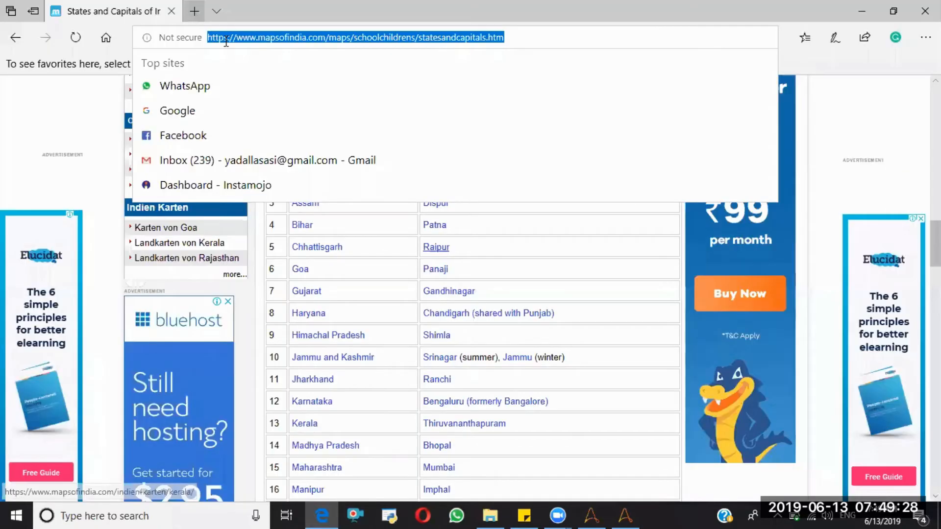
key("ctrl+t")
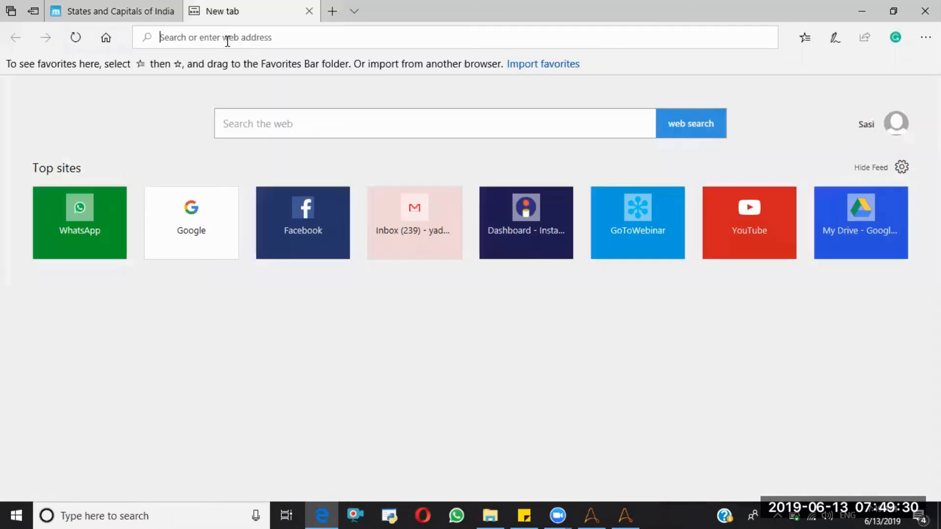
type("ya")
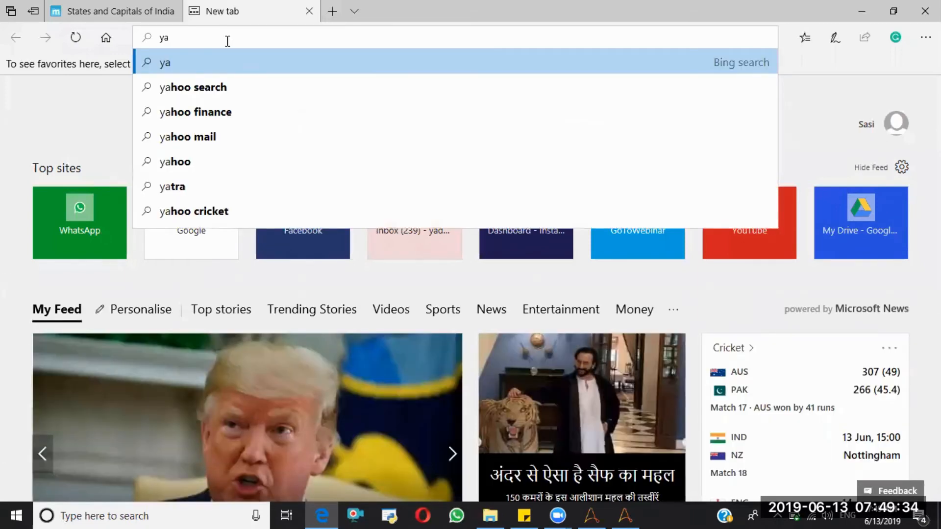
key("Down")
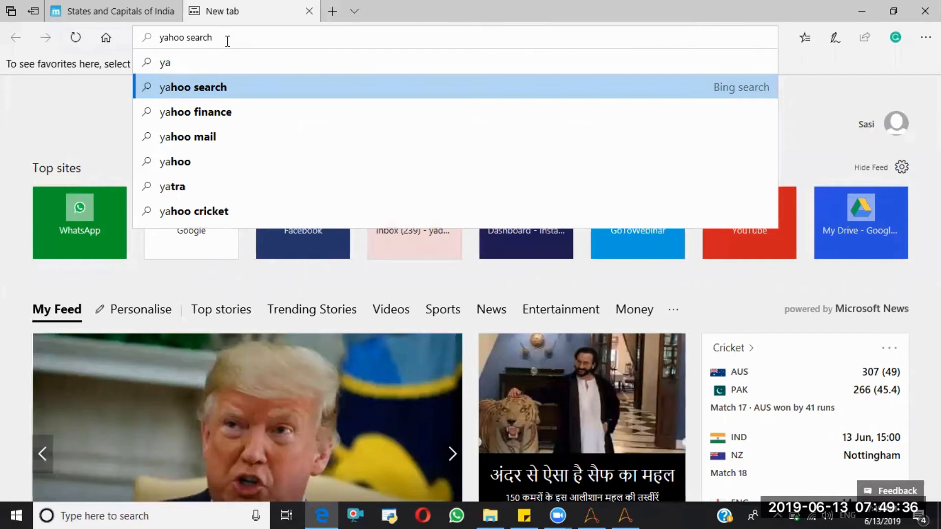
key("BackSpace")
key("ctrl+a")
type("f")
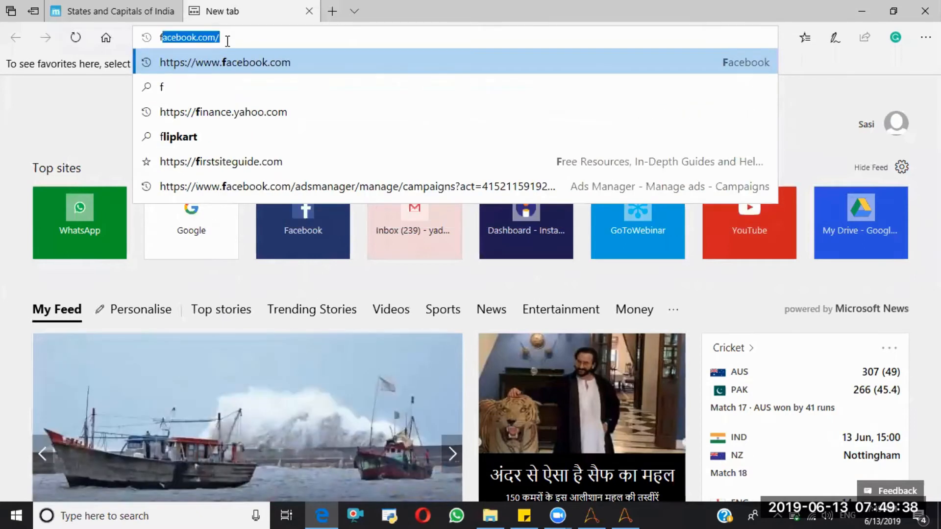
type("inan")
key("Right")
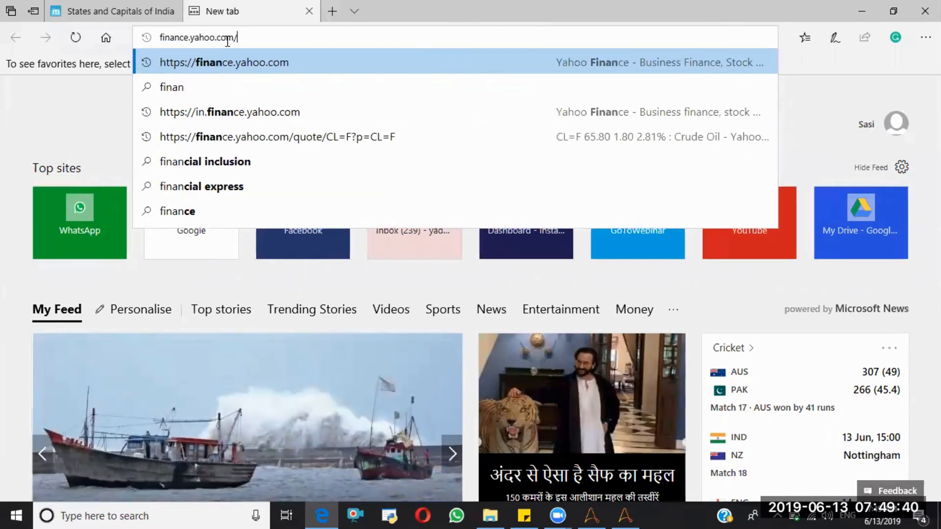
key("Return")
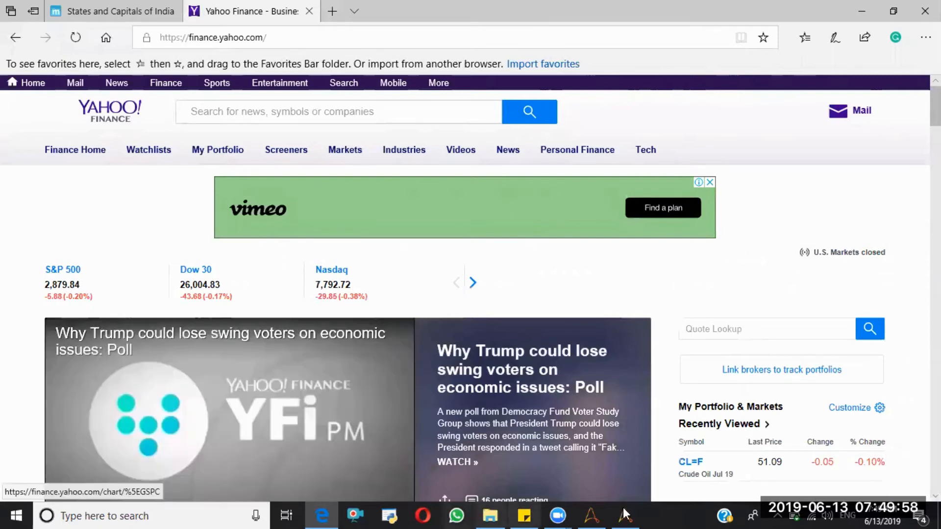
key("alt+Tab")
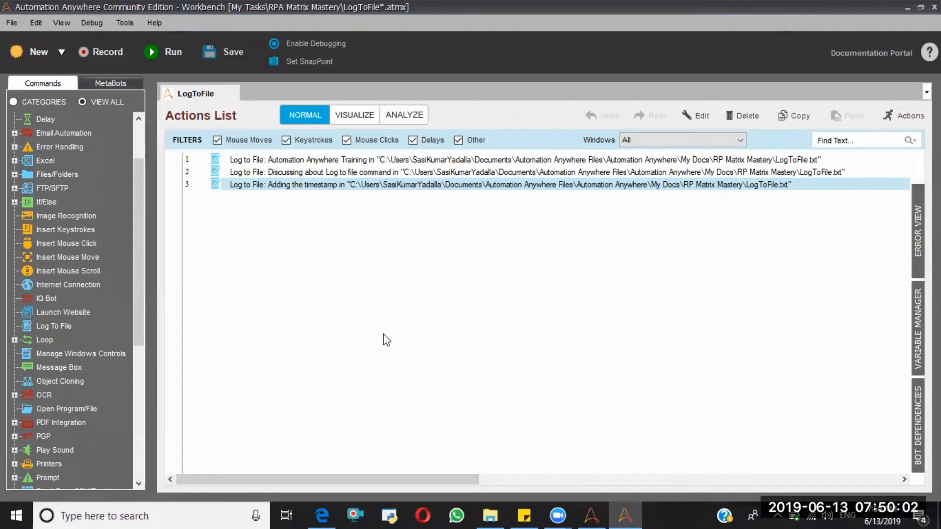
left_click(321, 514)
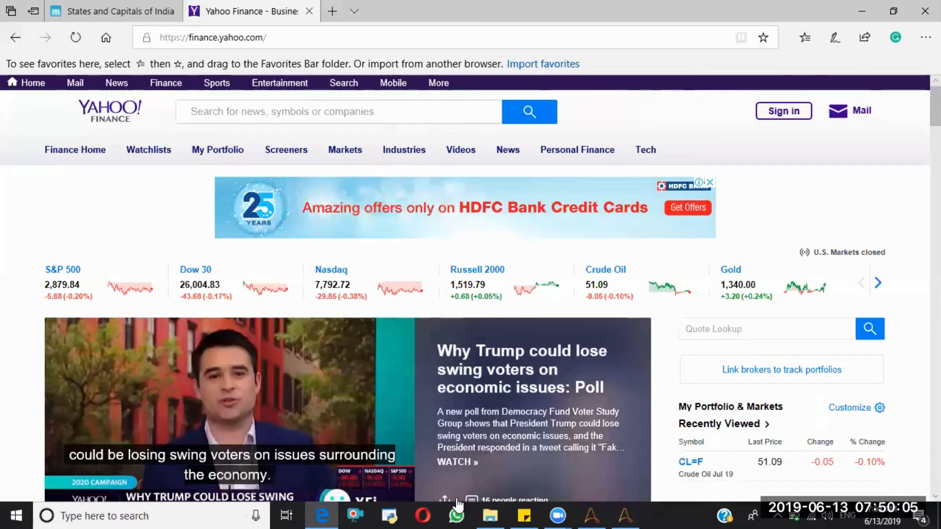
left_click(624, 515)
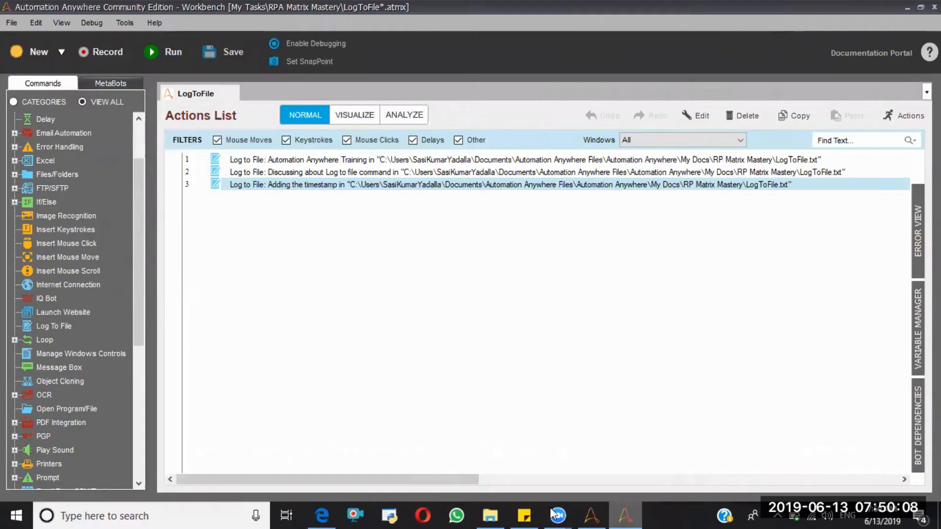
- Launch Internet Explorer through Windows search and maximize its window
left_click(186, 515)
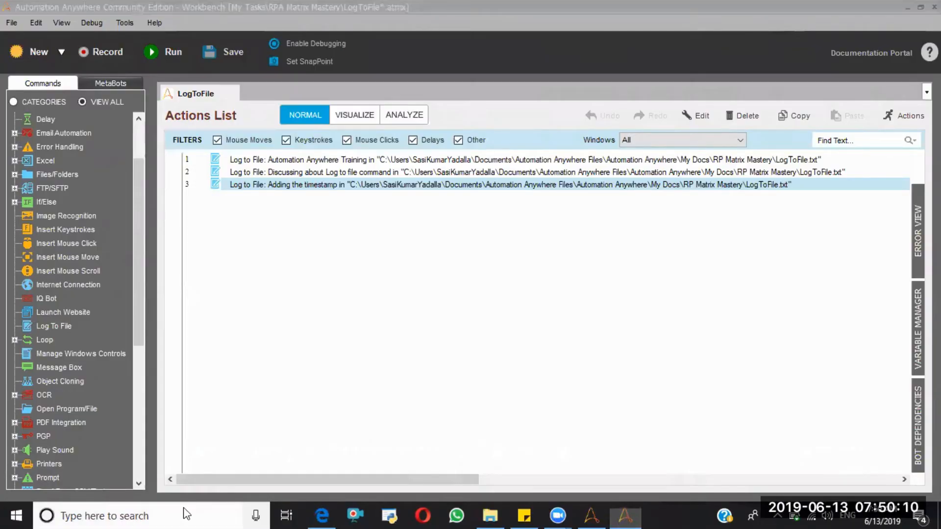
type("i")
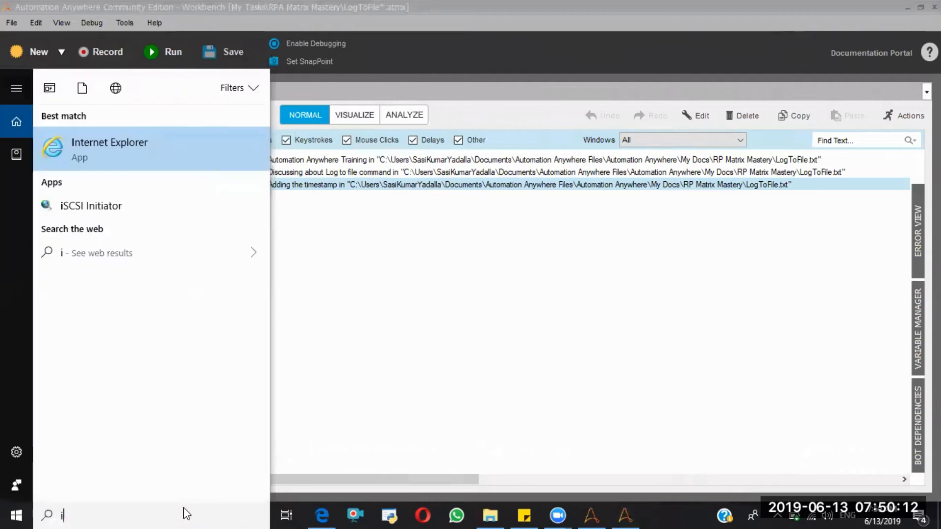
left_click(110, 153)
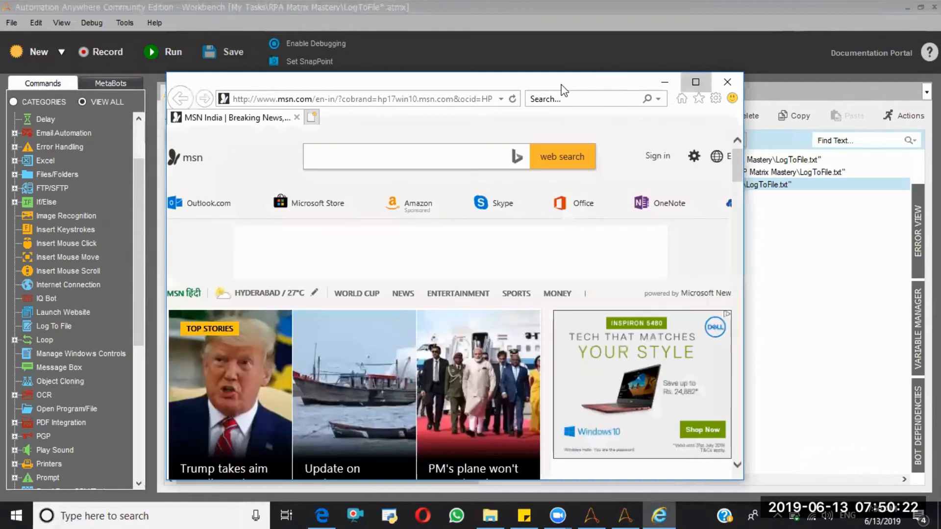
double_click(346, 74)
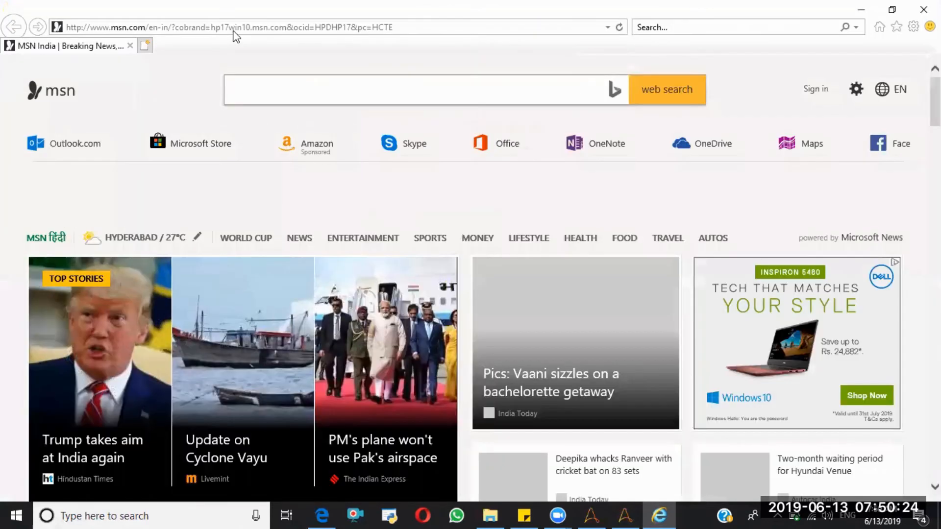
- Load finance.yahoo.com in Internet Explorer and return to the Automation Anywhere Workbench
left_click(235, 29)
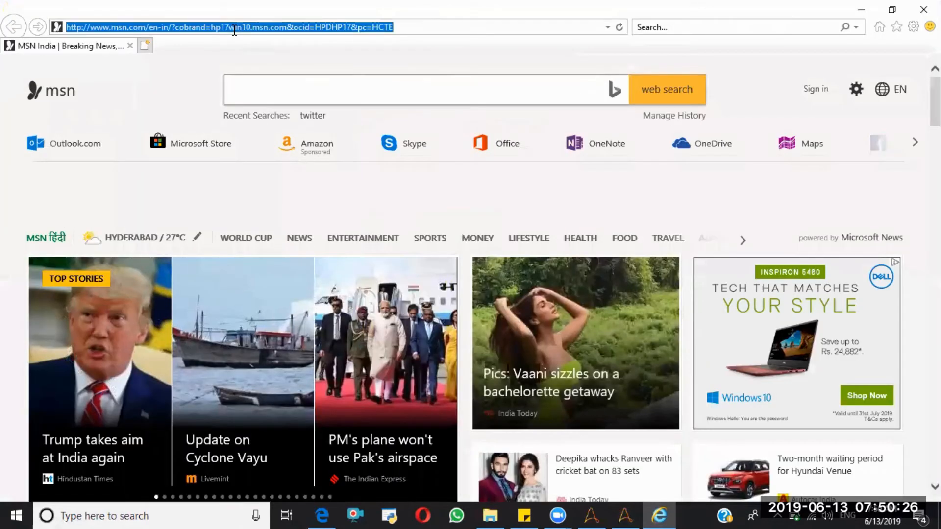
type("f")
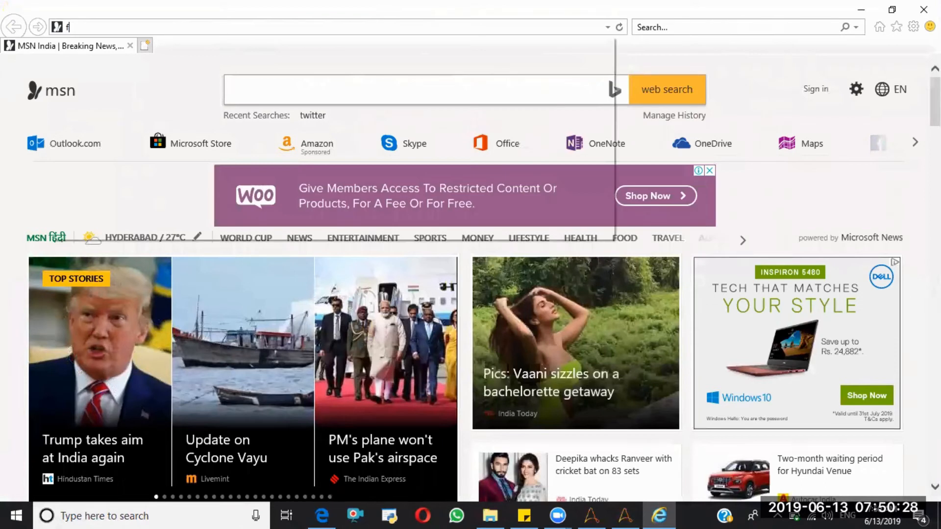
type("inance.yahoo.com/")
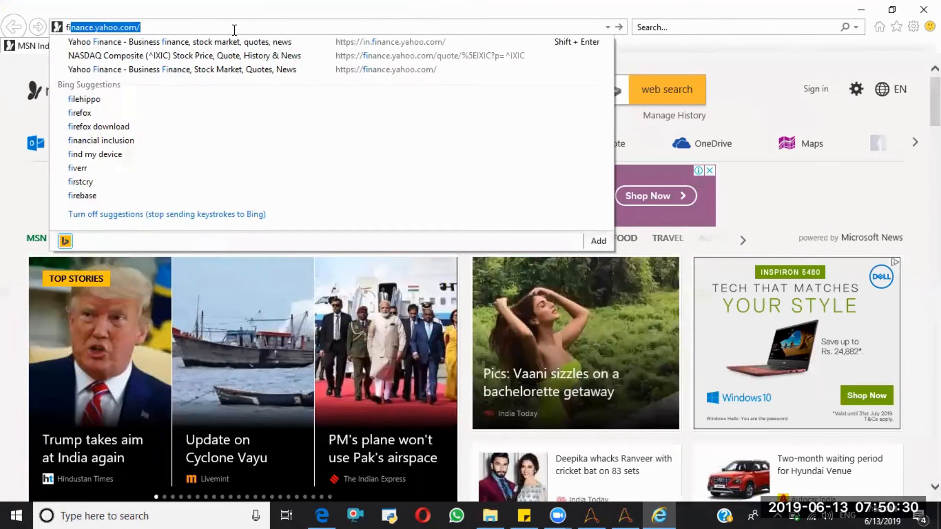
key("End")
key("Return")
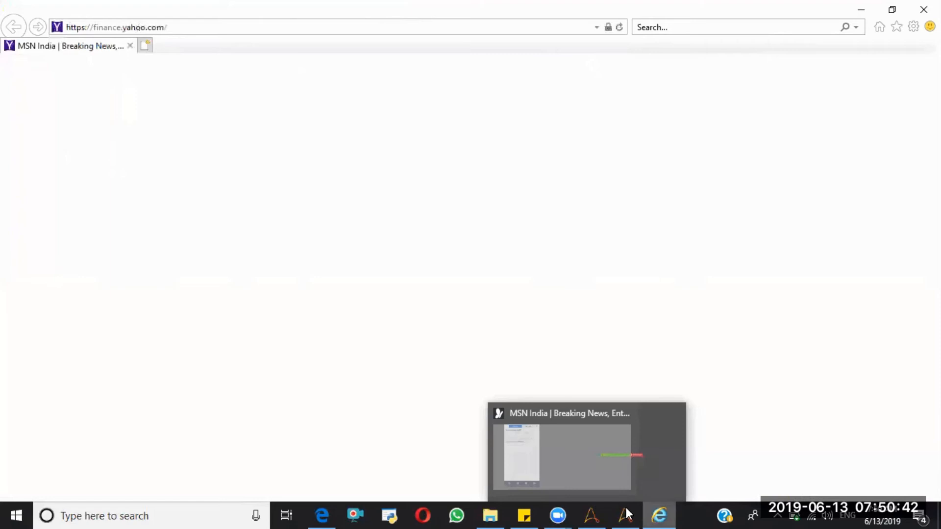
left_click(626, 516)
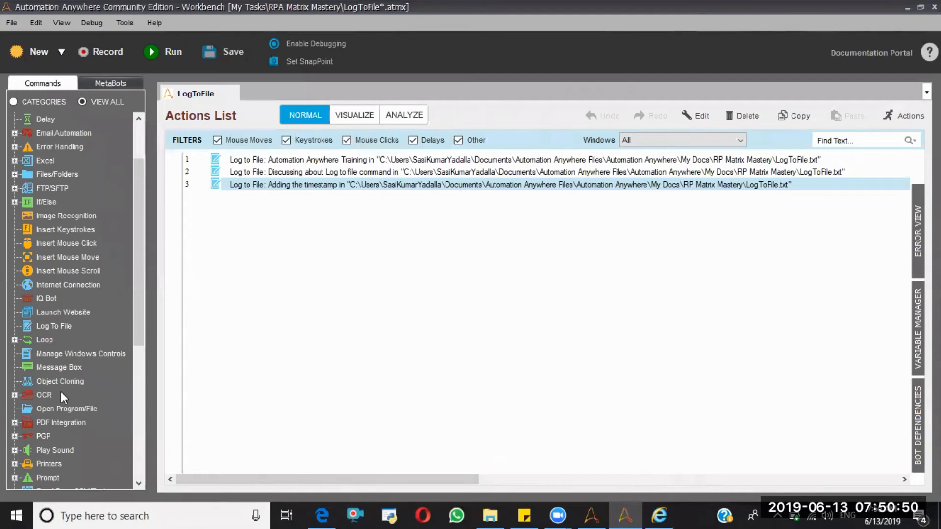
left_click(50, 312)
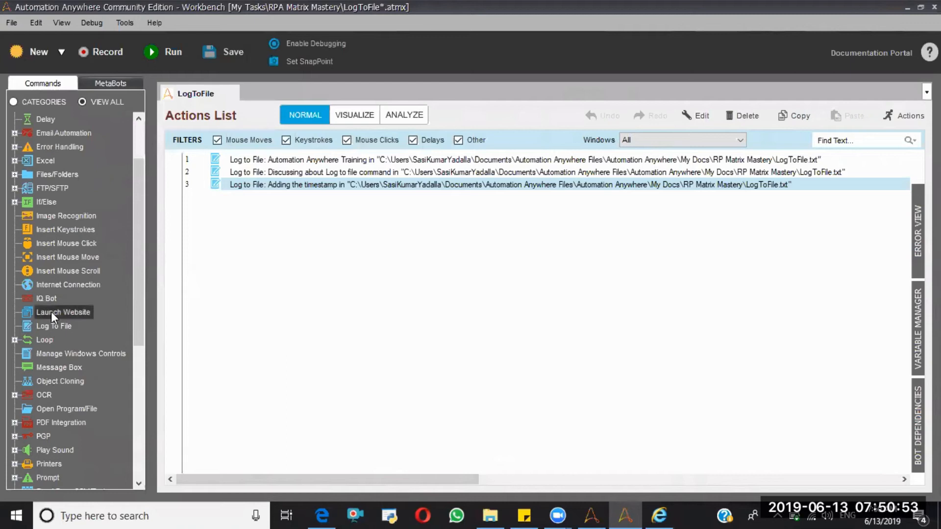
left_click(321, 515)
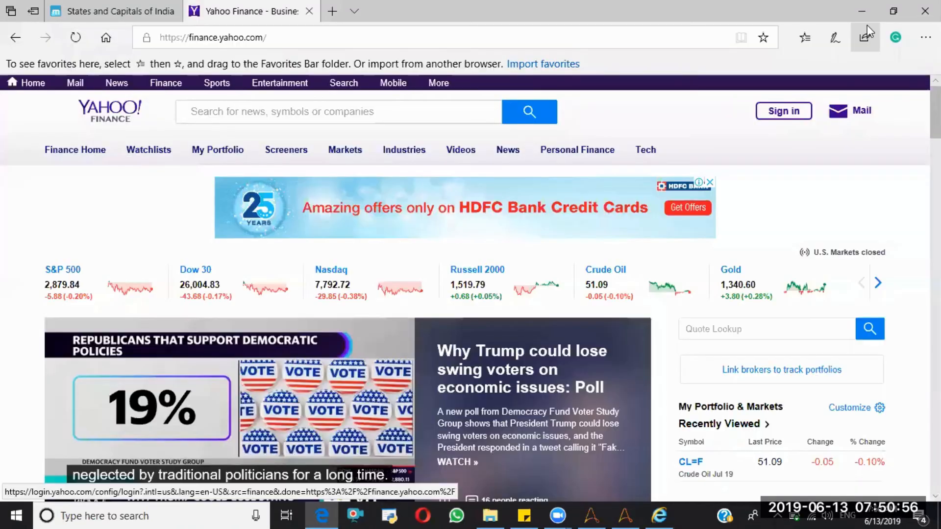
key("alt+Tab")
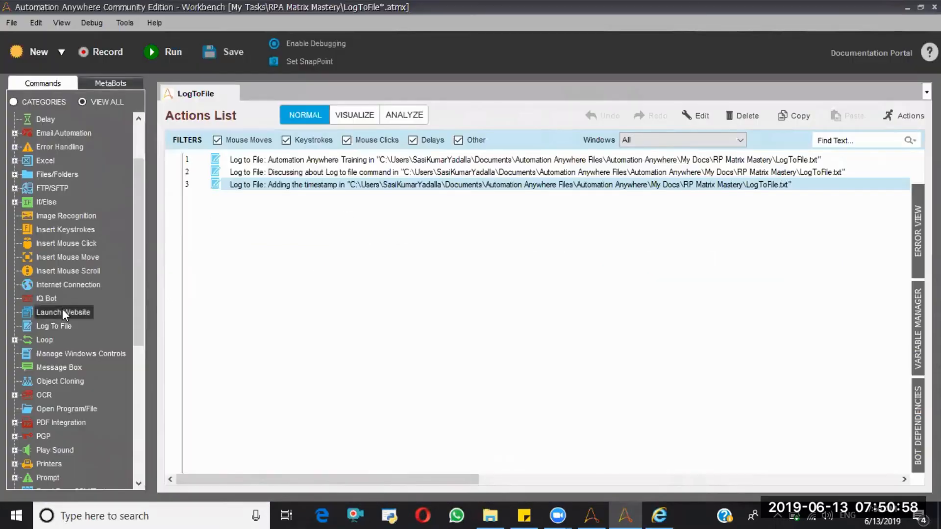
- Add an Object Cloning command for the Yahoo Finance Internet Explorer window and capture the S&P 500 quote as its object
double_click(65, 380)
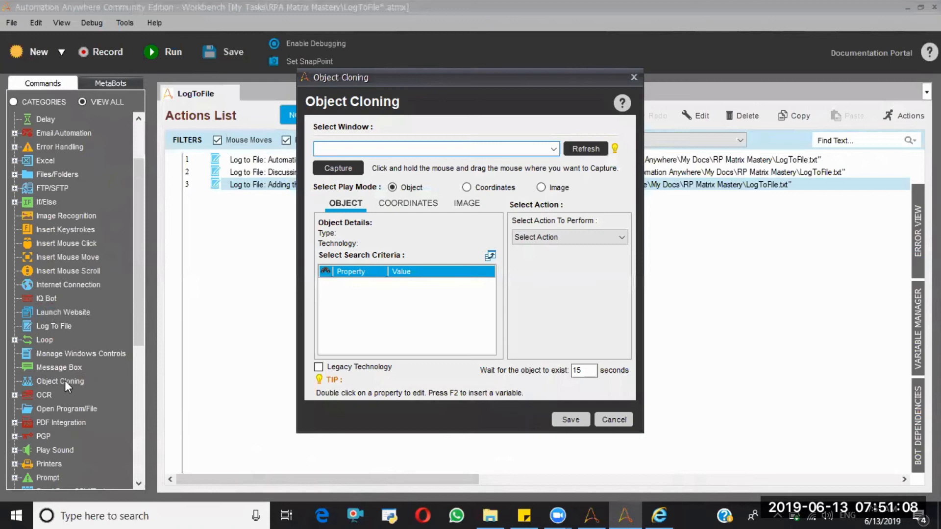
left_click(555, 151)
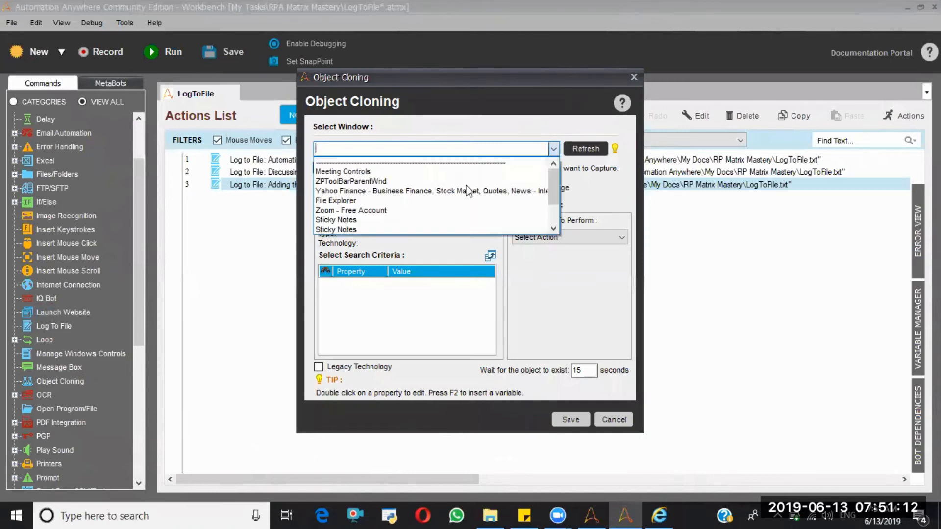
left_click(442, 190)
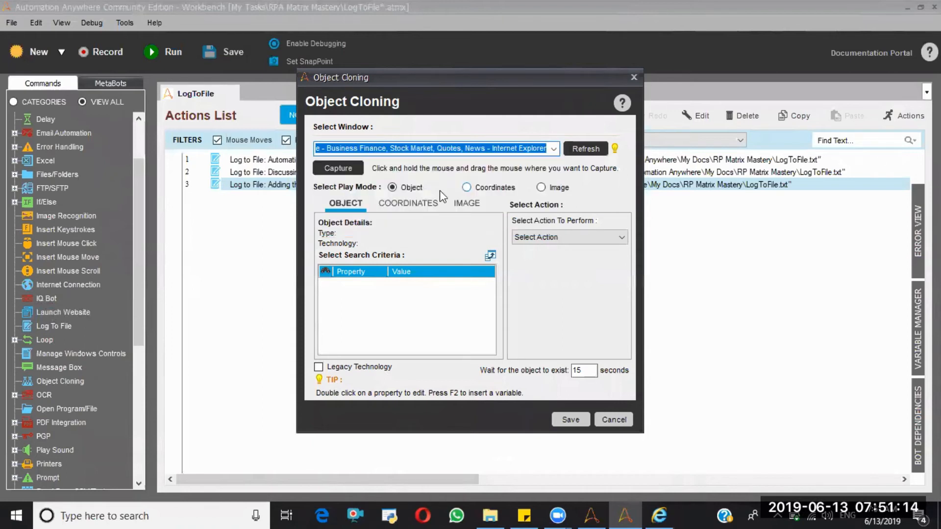
left_click(333, 170)
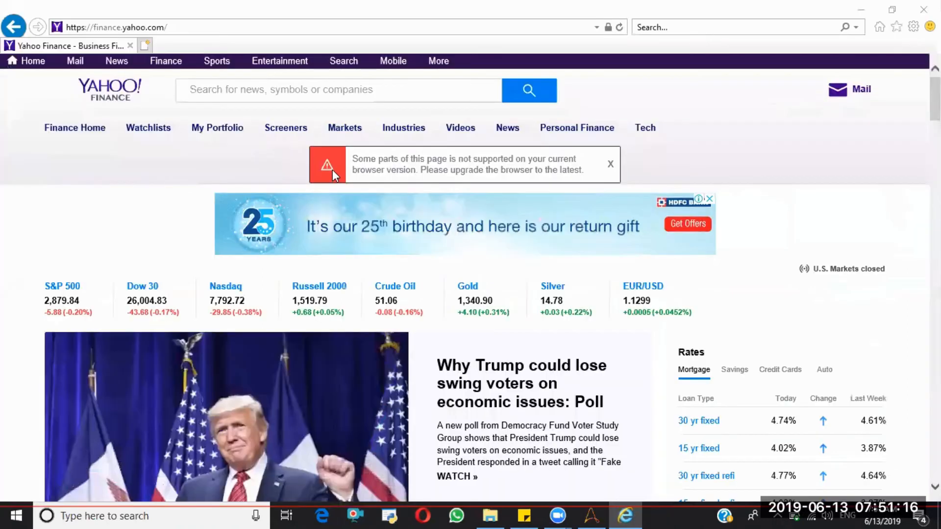
left_click(93, 300)
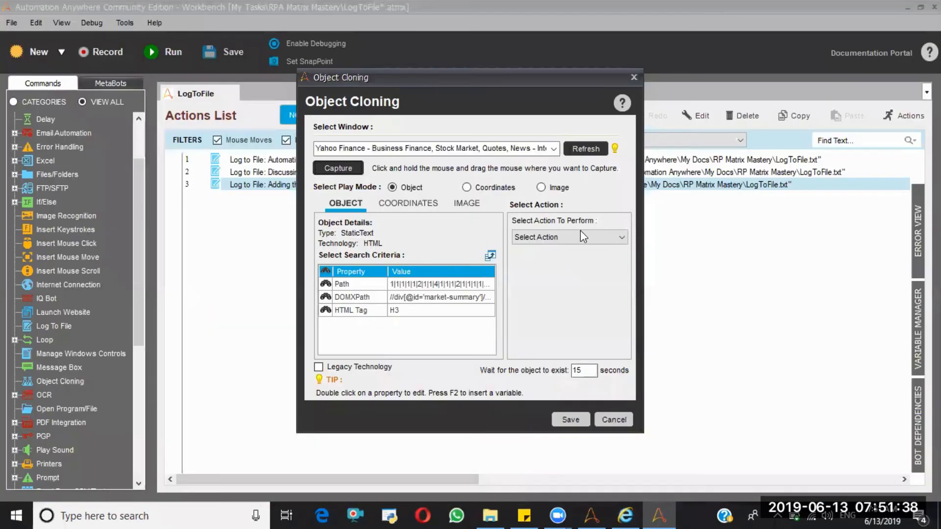
- Set the Object Cloning action to Get Property with HTML InnerText, assign it to the Prompt-Assignment variable, and save the command
left_click(581, 233)
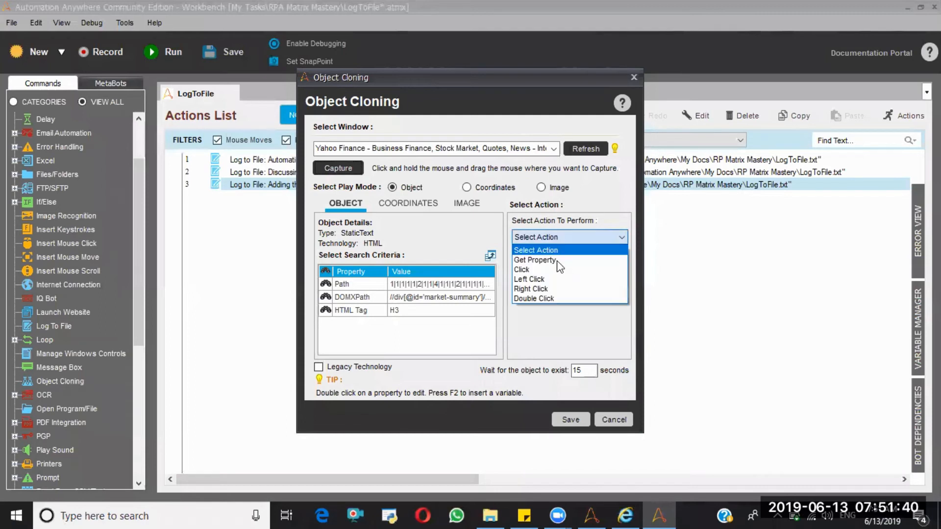
left_click(556, 259)
left_click(624, 273)
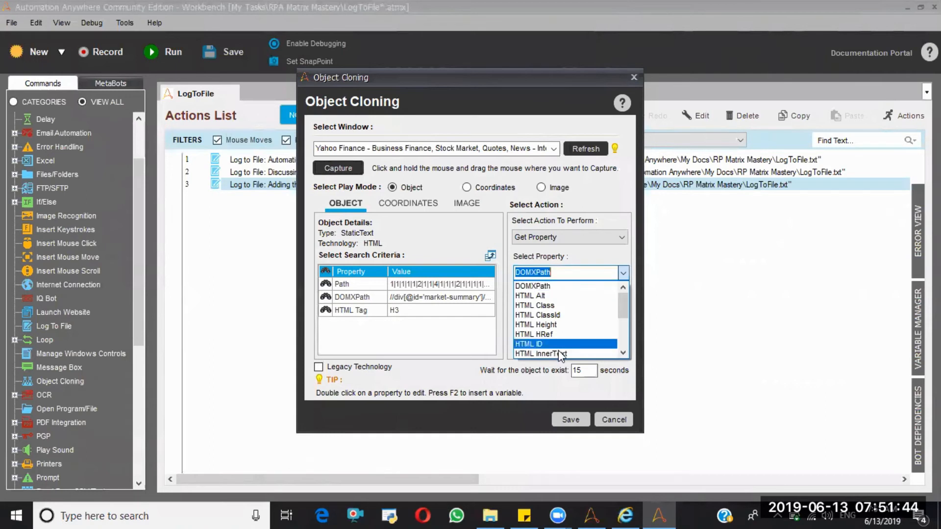
left_click(557, 351)
left_click(565, 309)
left_click(557, 332)
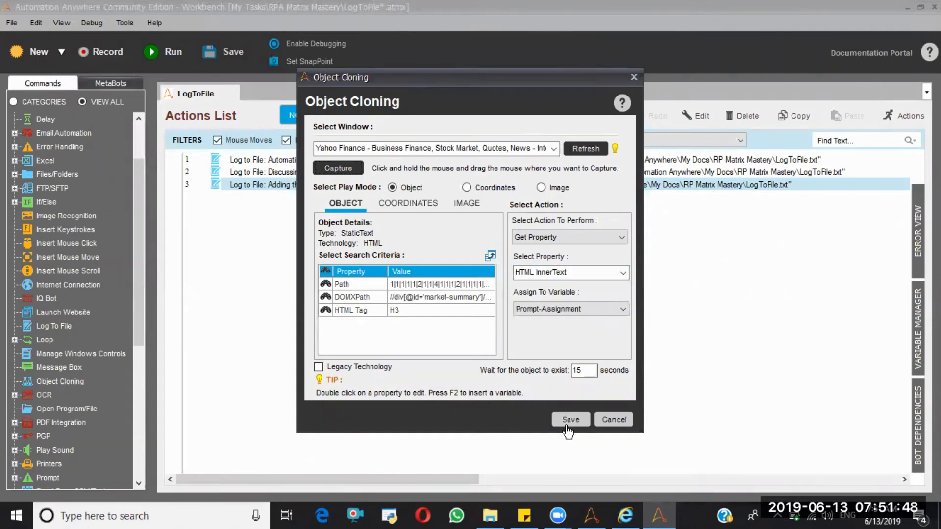
left_click(569, 421)
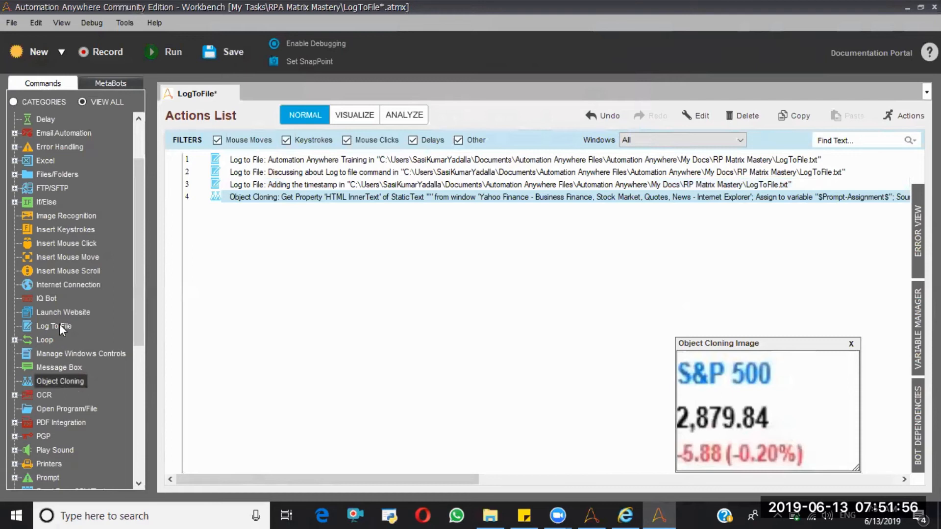
- Add a Log To File command after the Object Cloning action and set its log file to s&p.txt in RP Matrix Mastery
left_click_drag(60, 324, 615, 204)
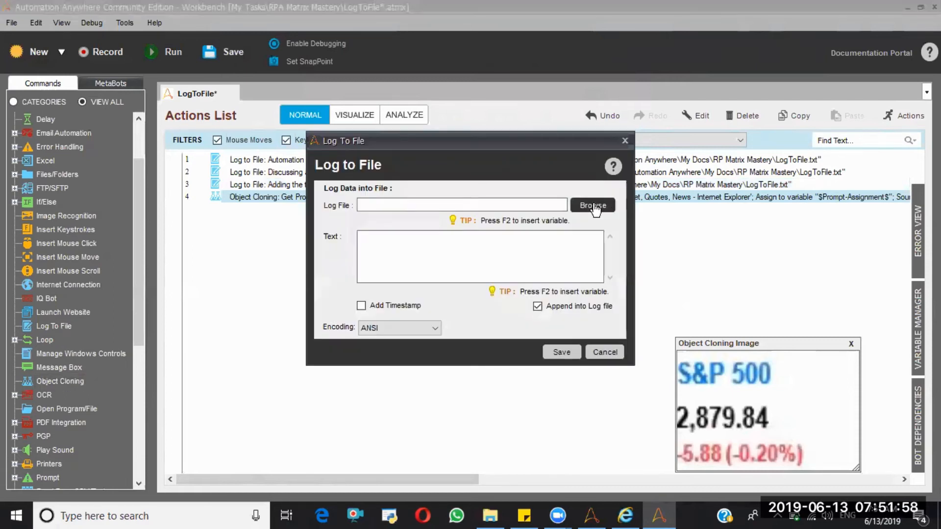
left_click(595, 204)
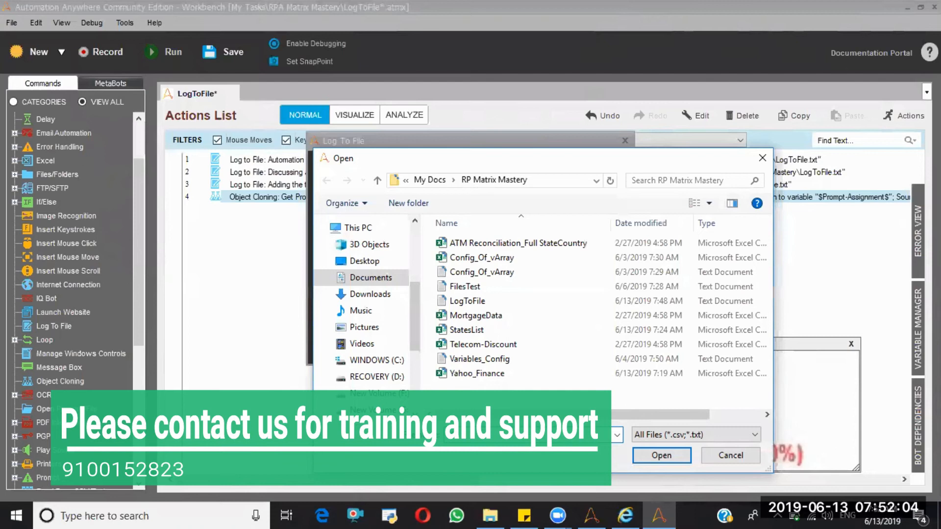
left_click(662, 456)
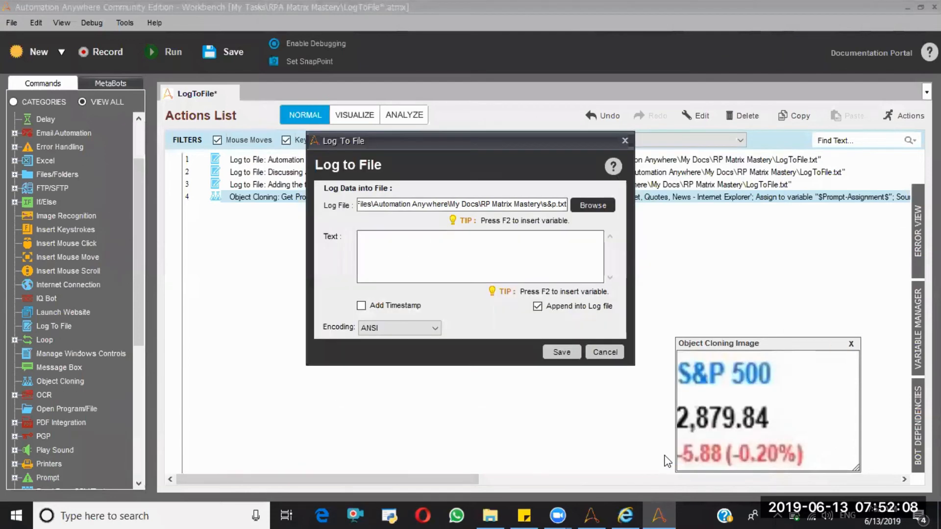
- Set the log text to the Prompt-Assignment variable, include a timestamp, and save the Log To File command
left_click(418, 250)
key("F2")
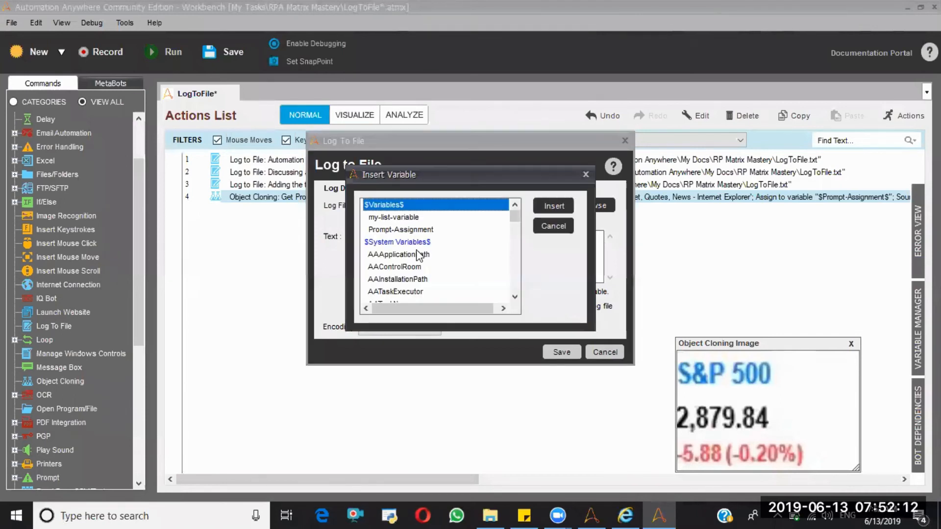
key("Down")
key("Down")
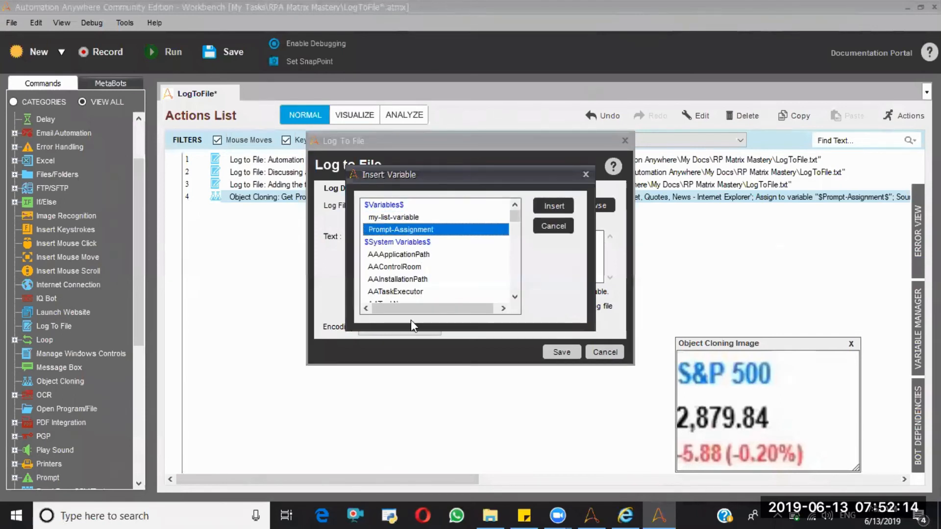
key("Return")
left_click(361, 306)
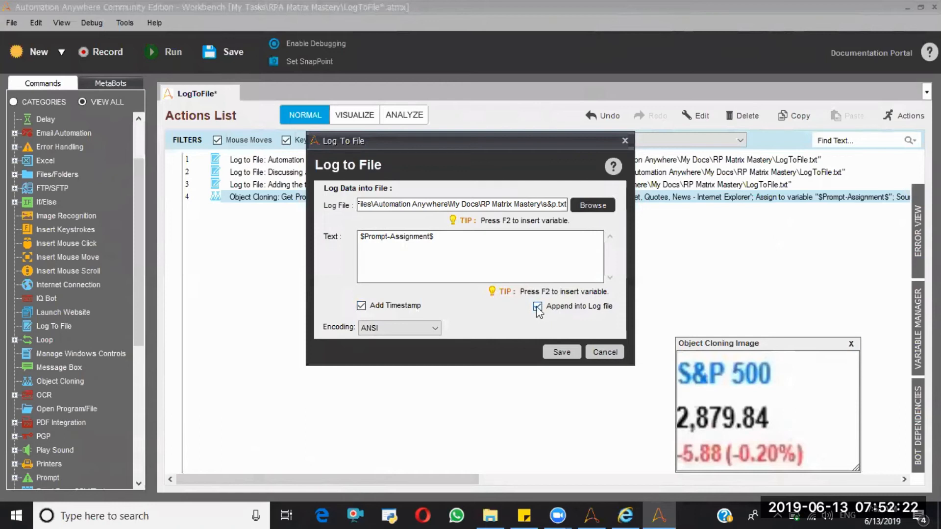
left_click(565, 354)
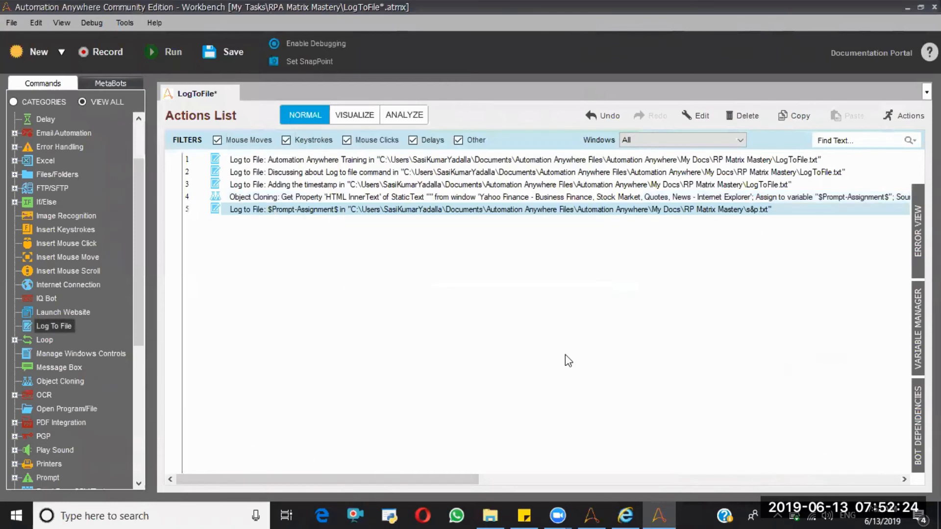
- Run the task from the Object Cloning action, saving the task file first
right_click(386, 199)
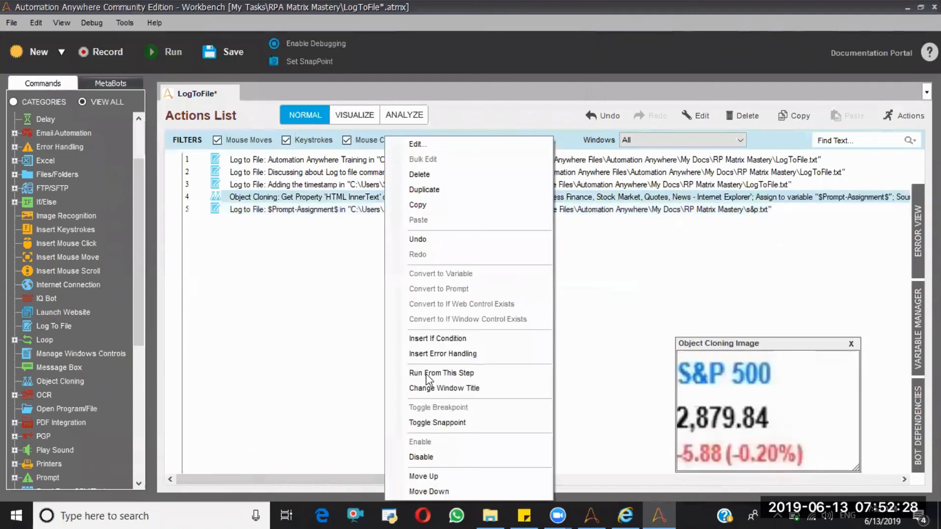
left_click(426, 373)
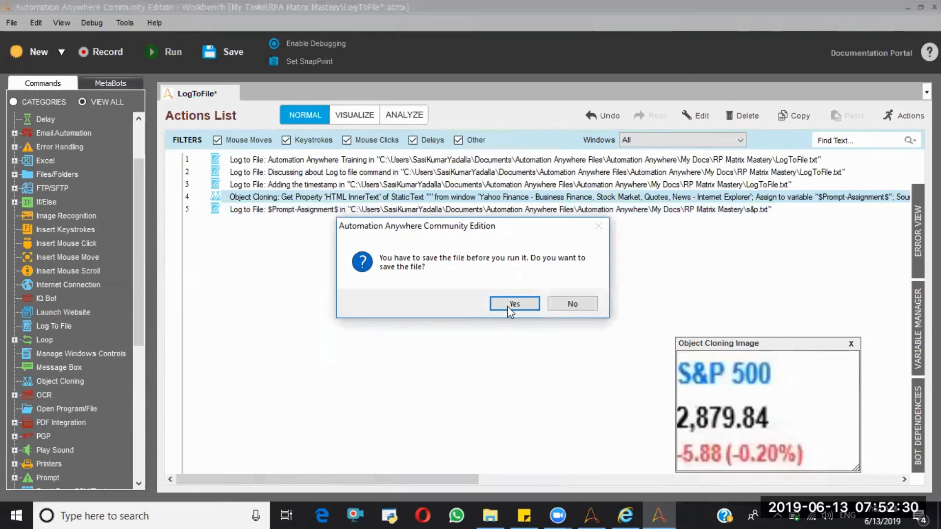
left_click(513, 304)
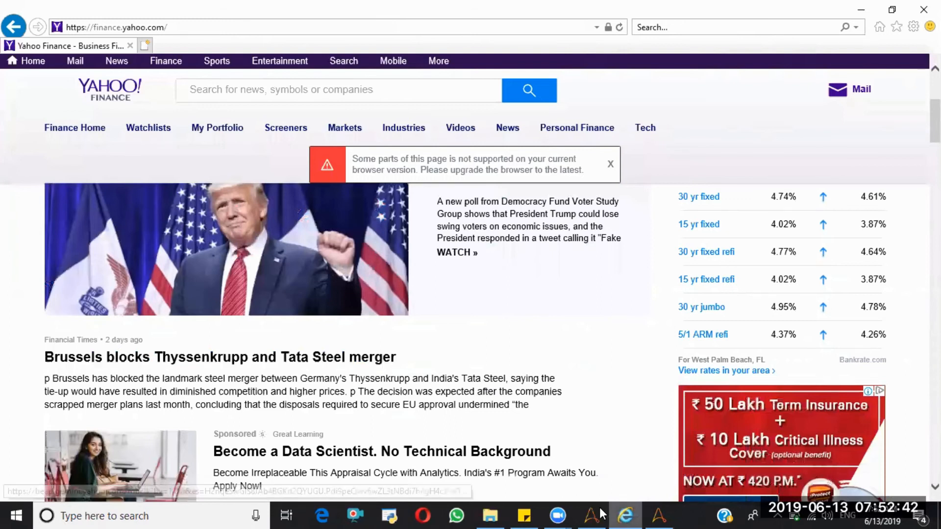
- Open s&p.txt from the refreshed RP Matrix Mastery folder under My Docs, examine its timestamp and quote text, and close it
mouse_move(586, 513)
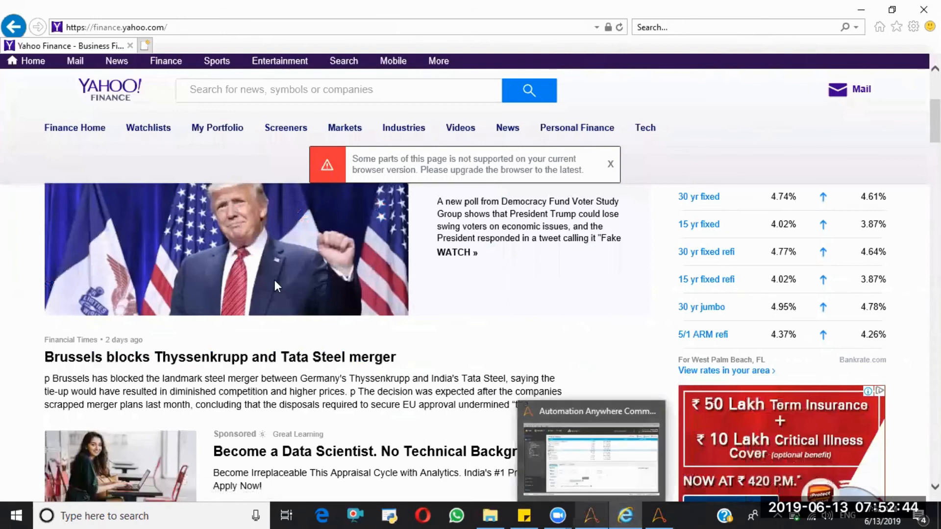
left_click(586, 514)
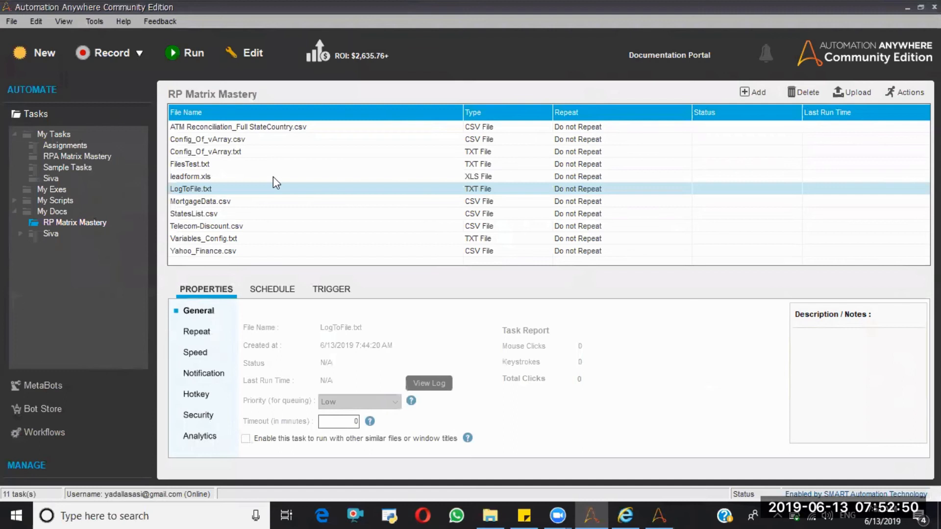
left_click(63, 213)
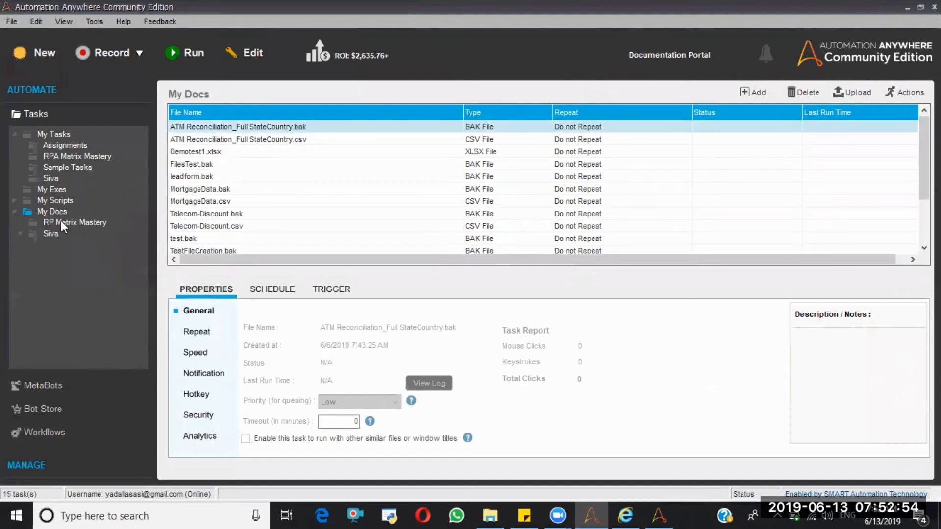
left_click(61, 221)
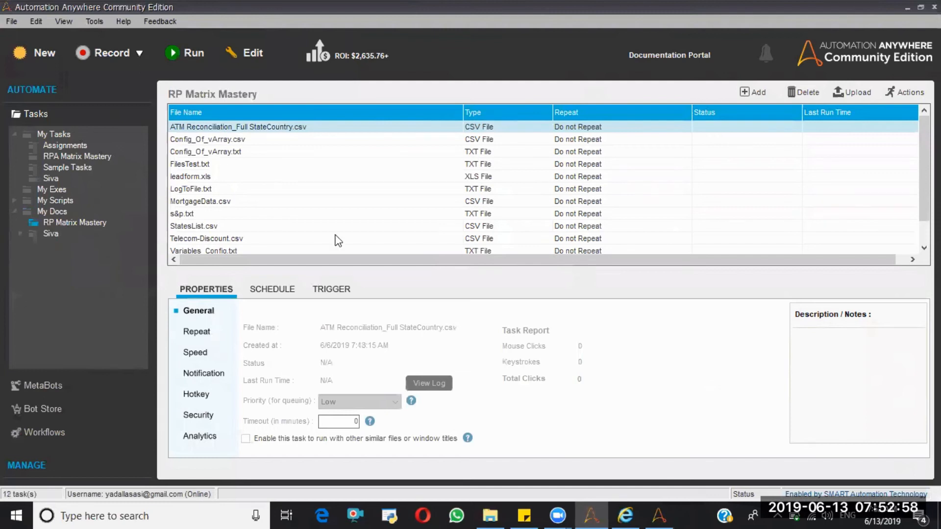
left_click(188, 213)
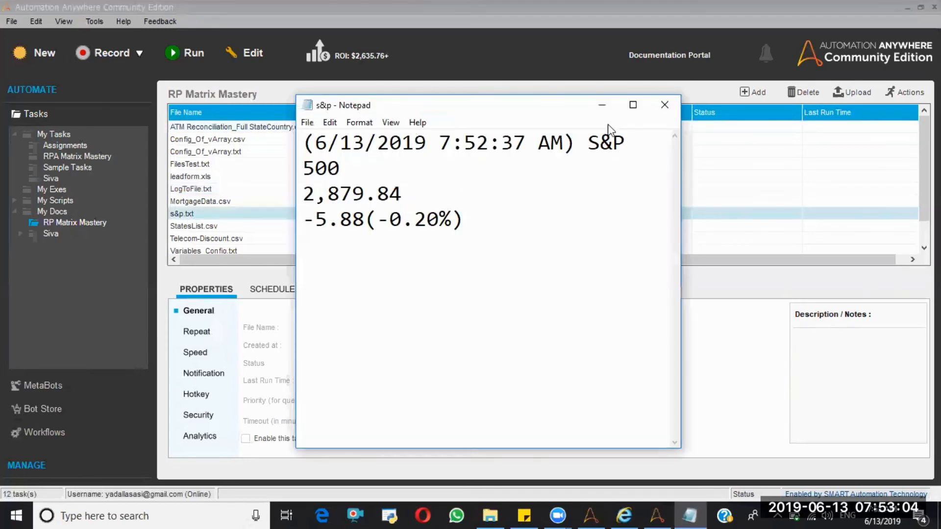
left_click_drag(576, 143, 304, 142)
left_click_drag(488, 229, 286, 179)
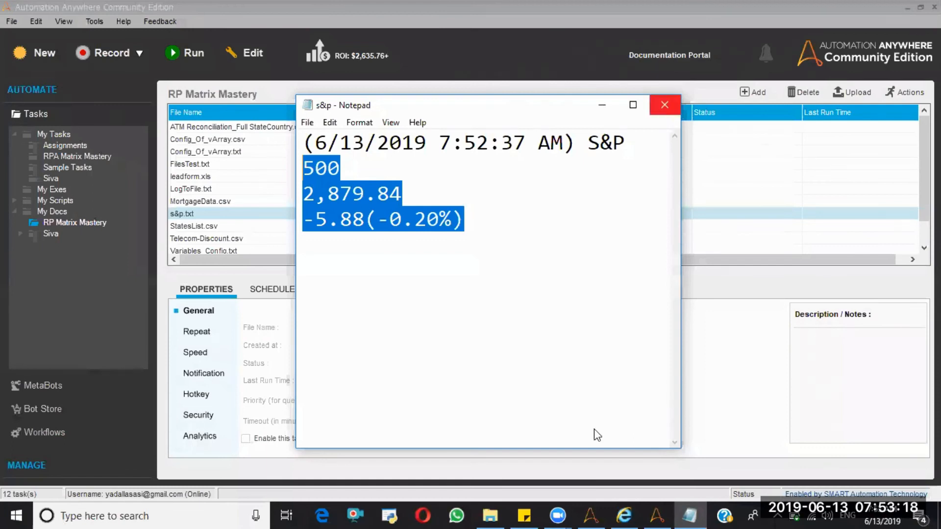
key("alt+F4")
- Back in the Workbench, add a Log To File command after the s&p.txt action with logtoCSV.csv as its log file
left_click(657, 507)
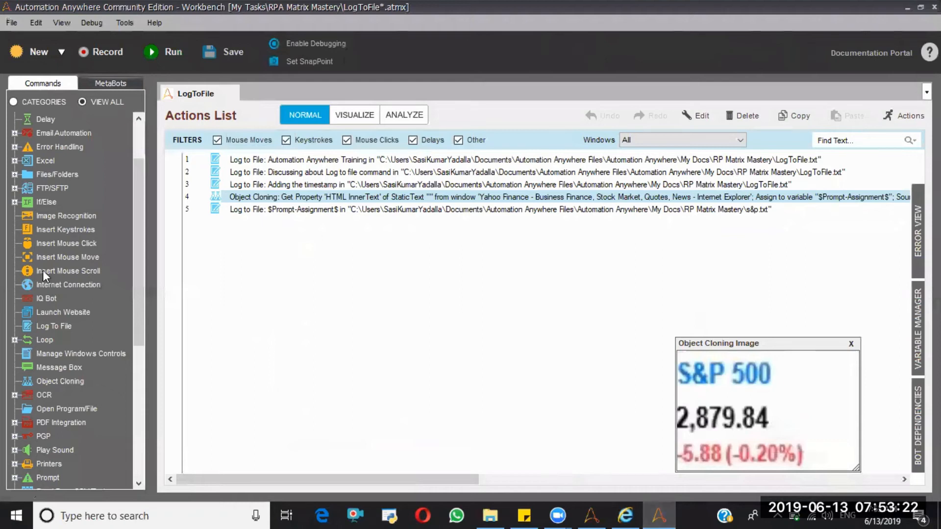
left_click(247, 212)
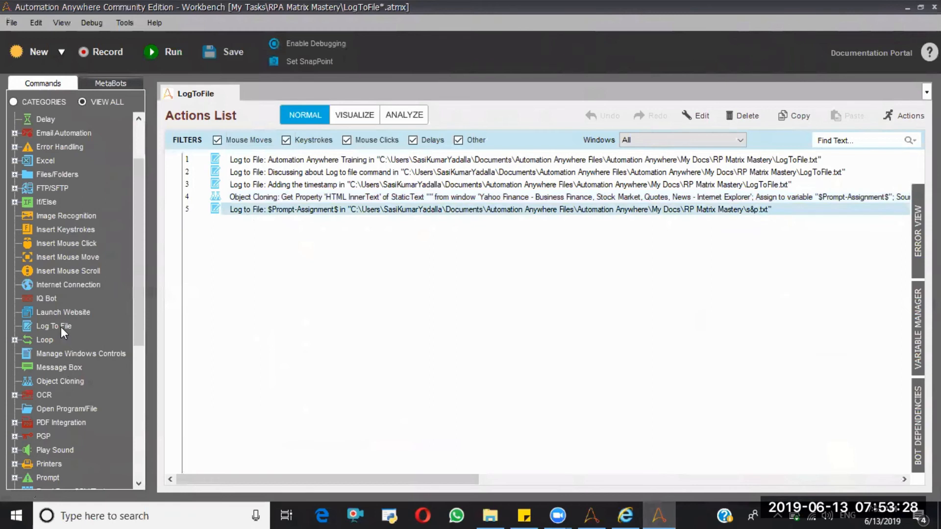
left_click_drag(547, 232, 583, 203)
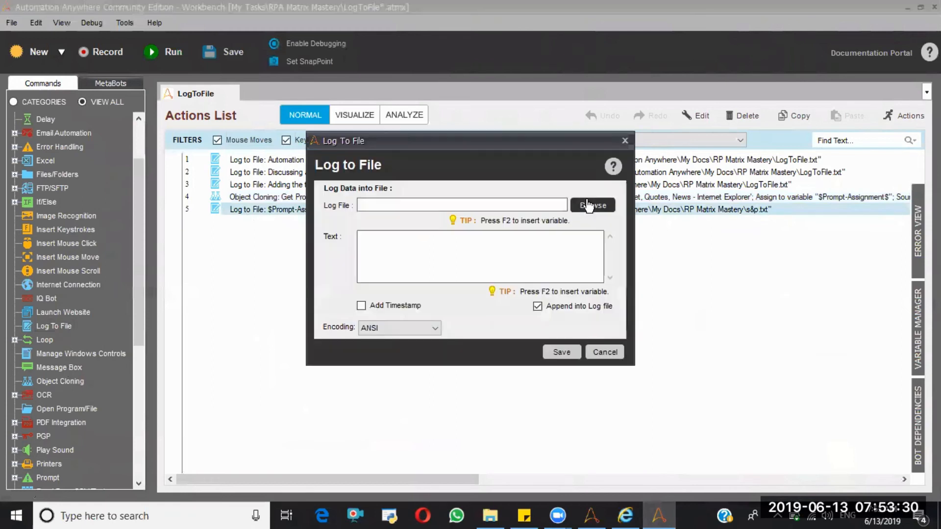
left_click(582, 211)
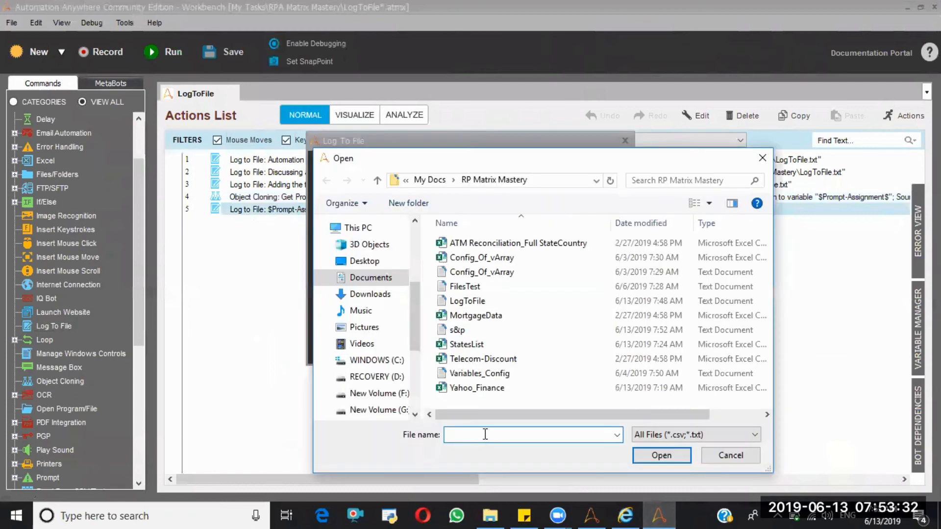
type("l")
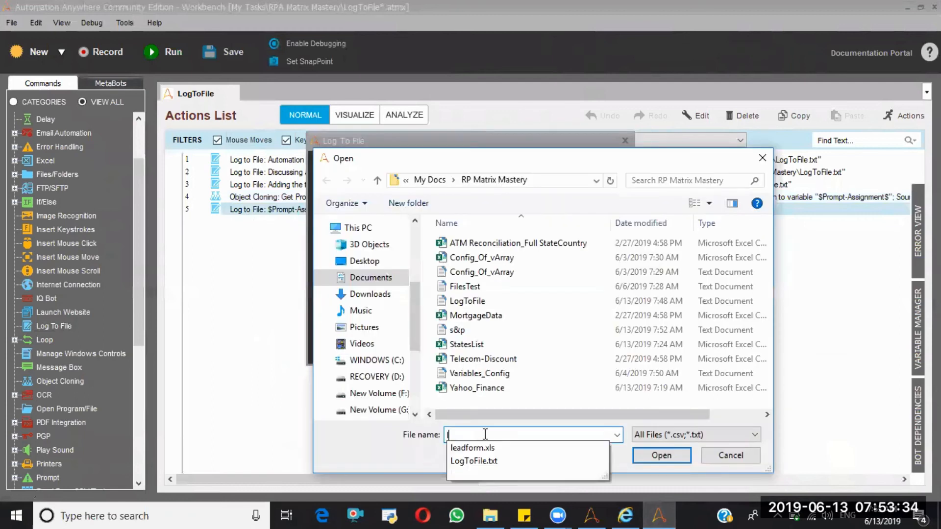
type("og to")
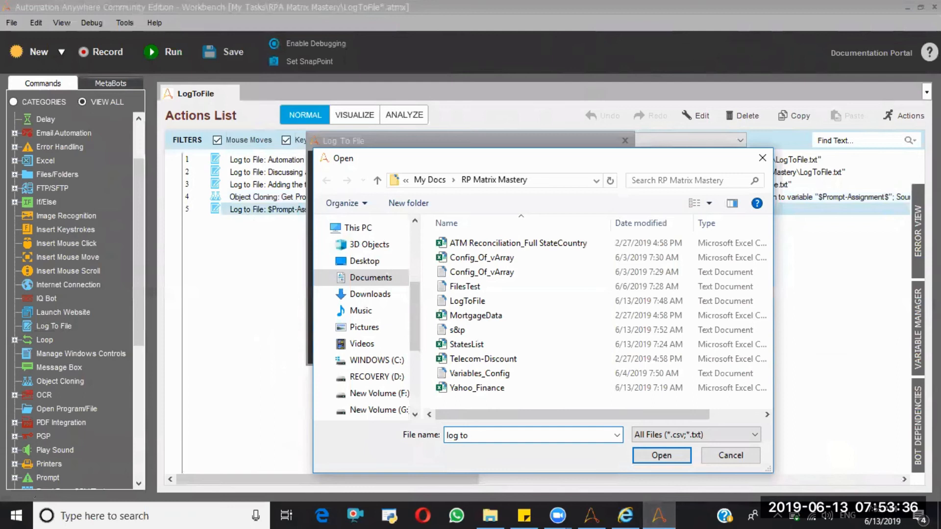
key("BackSpace")
key("BackSpace")
key("BackSpace")
type("toC")
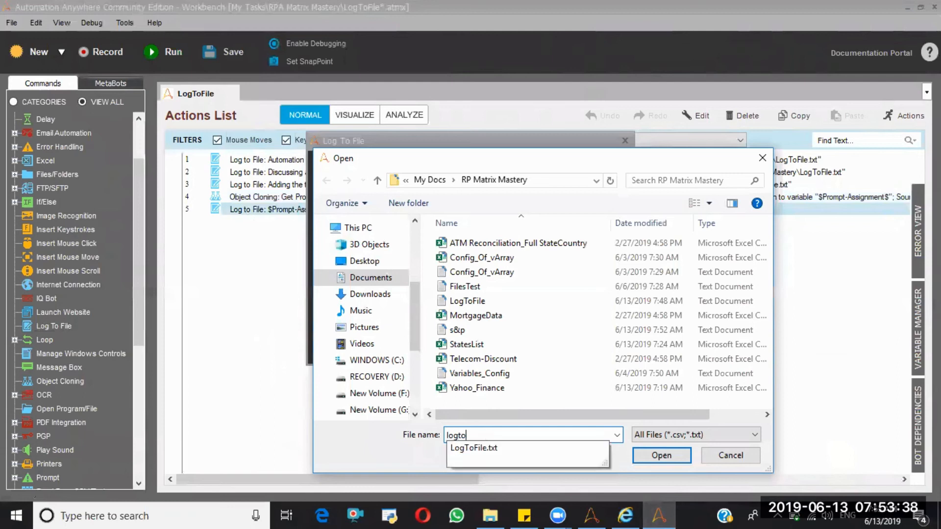
type("SV.csv")
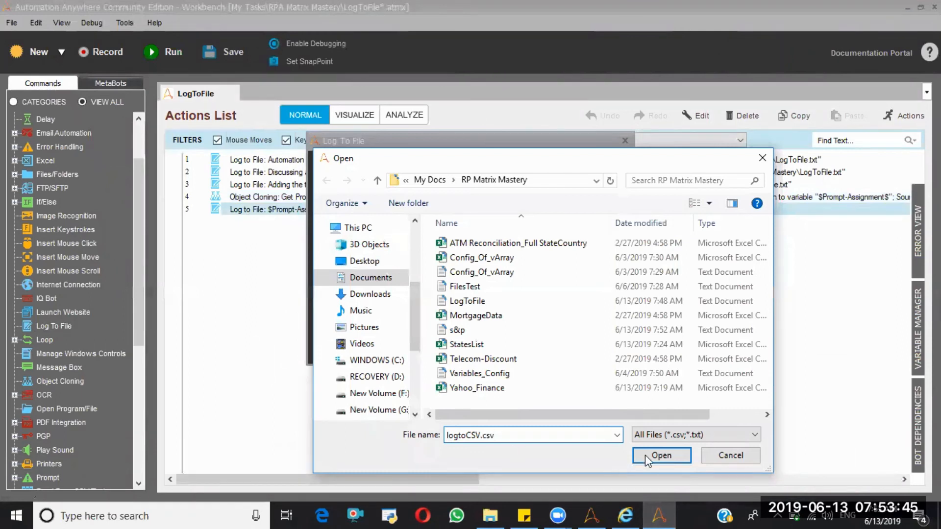
left_click(645, 455)
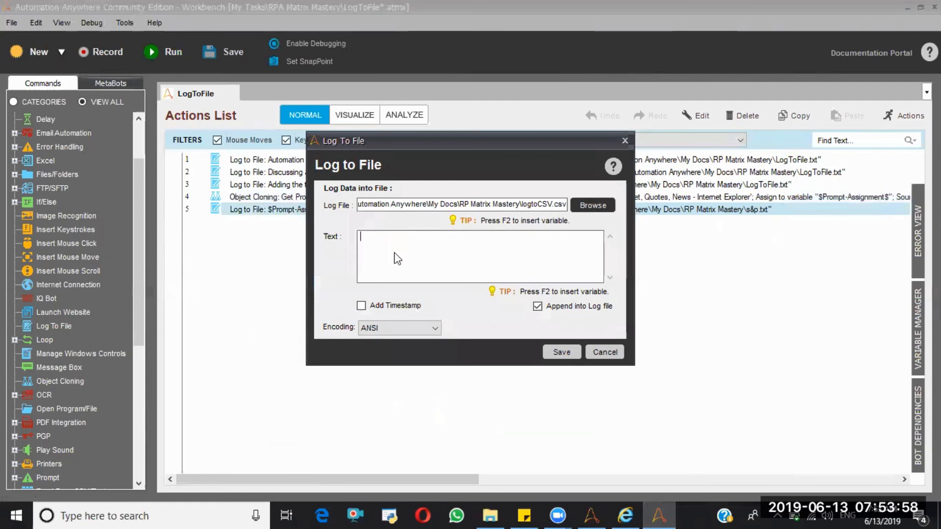
- Set the log text to $Date$,$Prompt-Assignment$ using the Date and Prompt-Assignment variables, and save the command
key("F2")
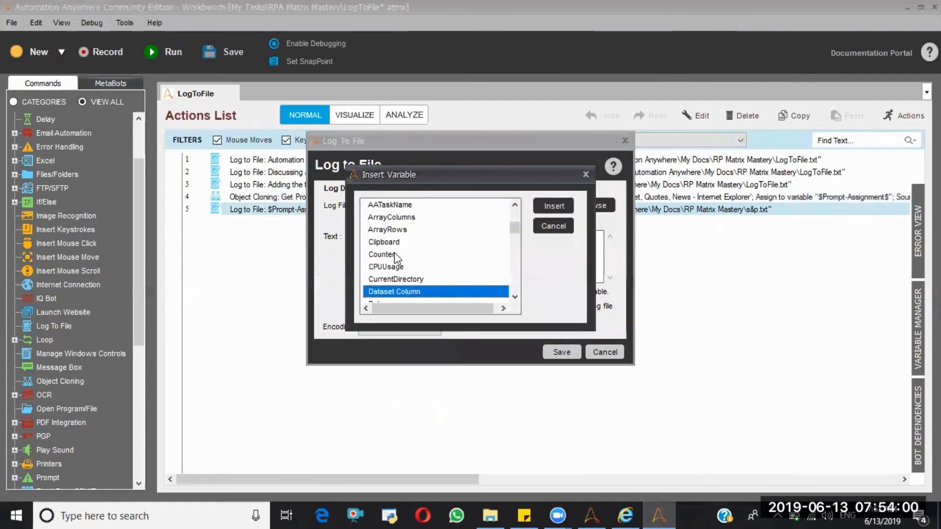
key("Down")
key("Return")
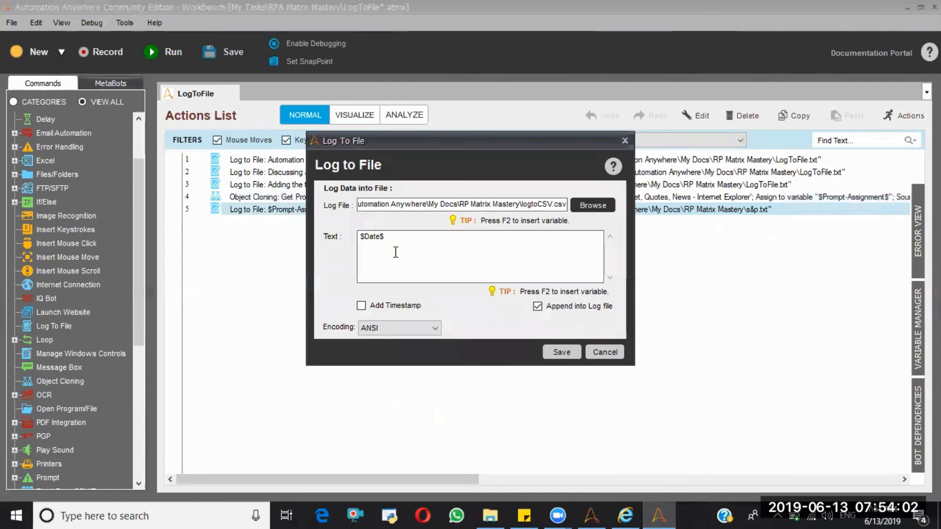
type(",")
key("F2")
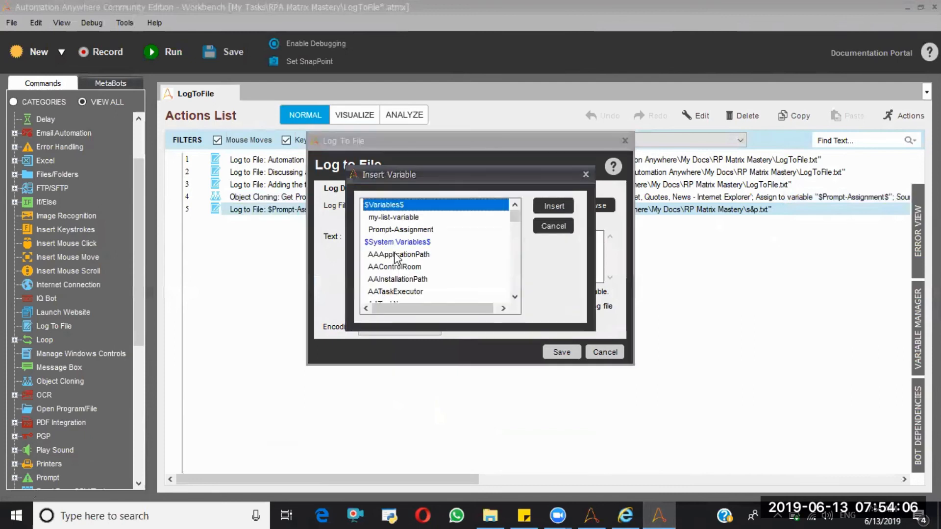
key("Down")
key("Down")
key("Return")
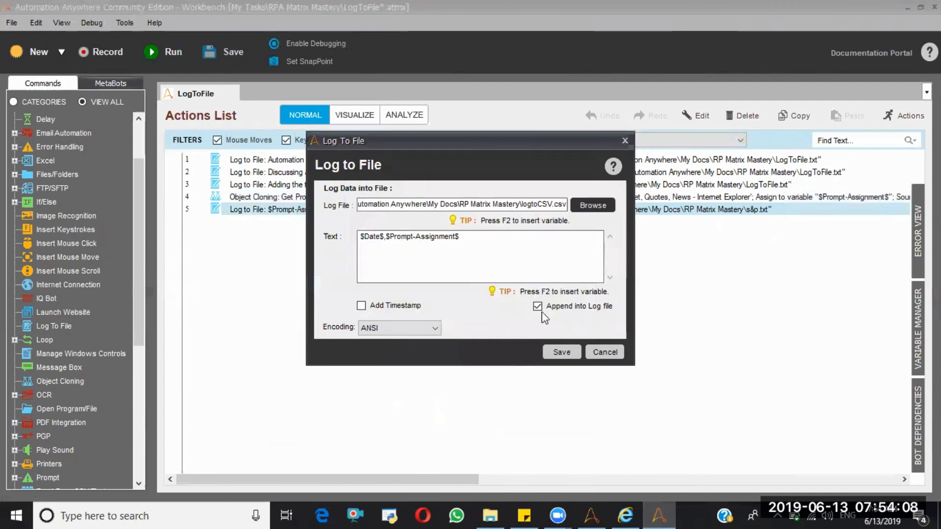
left_click(539, 308)
key("Return")
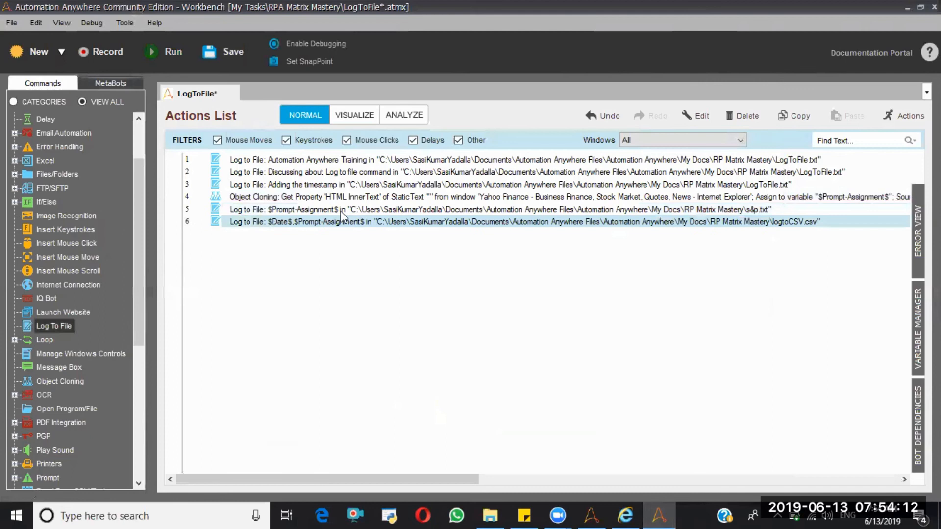
- Disable the Log to File action that writes to s&p.txt
right_click(343, 215)
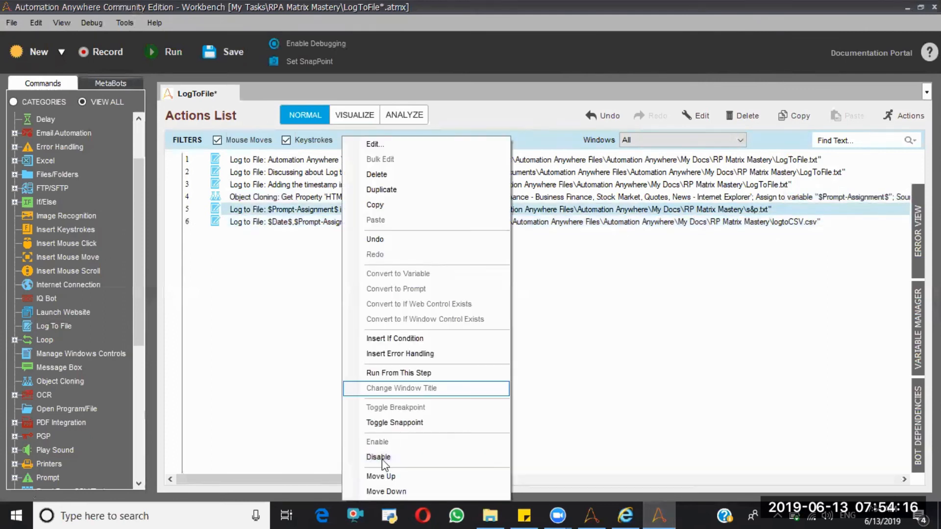
key("Escape")
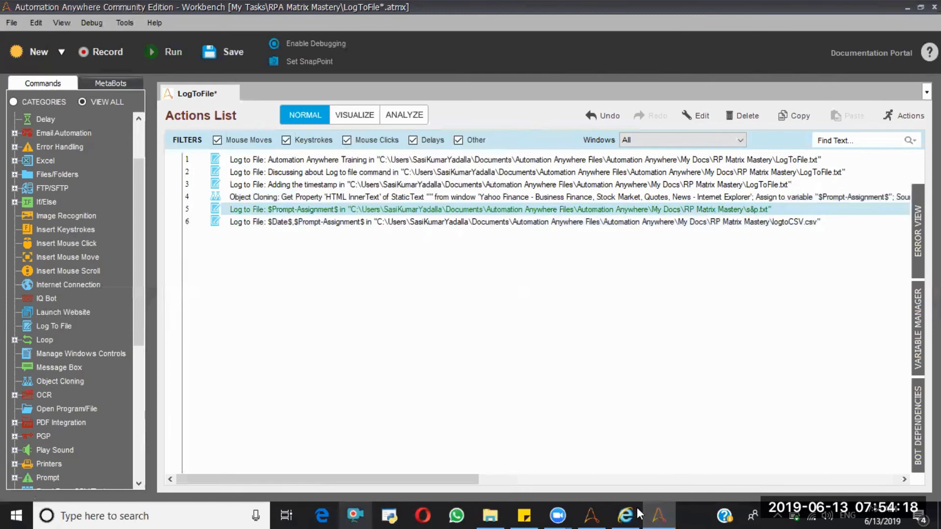
- Switch to Internet Explorer, go back from the current page, and load finance.yahoo.com again to show the S&P 500 quote
left_click(637, 515)
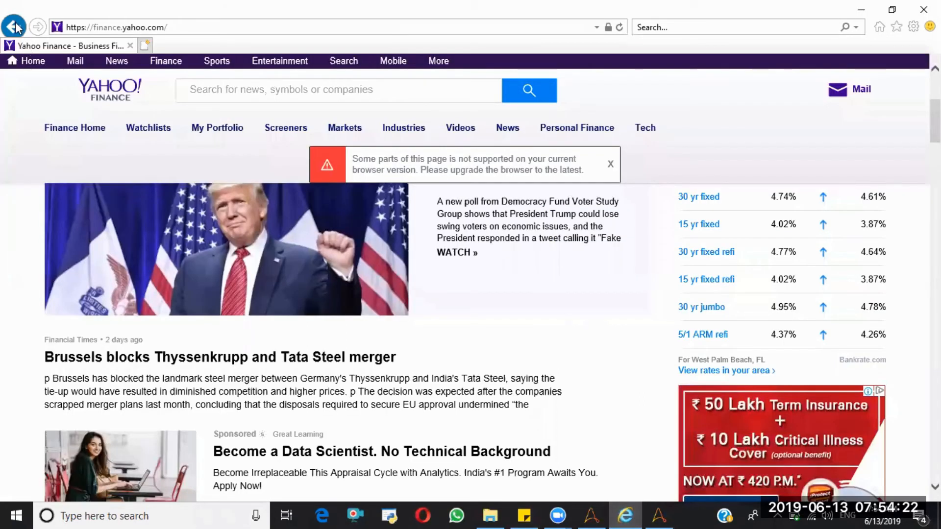
key("alt+Left")
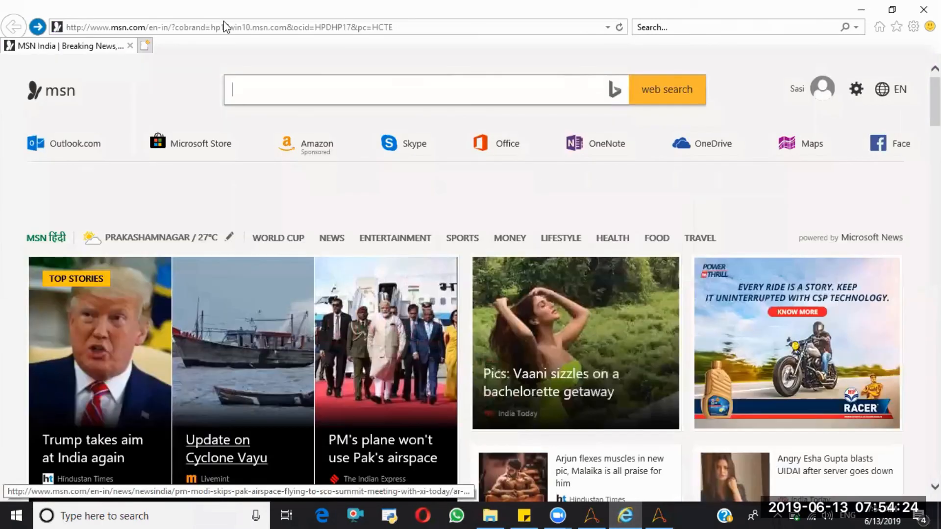
left_click(224, 22)
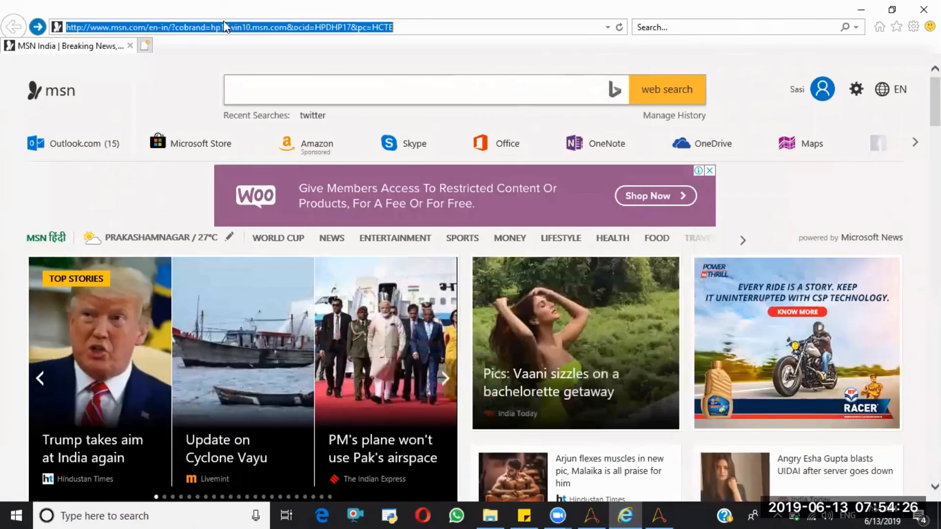
type("finance.yahoo.com/")
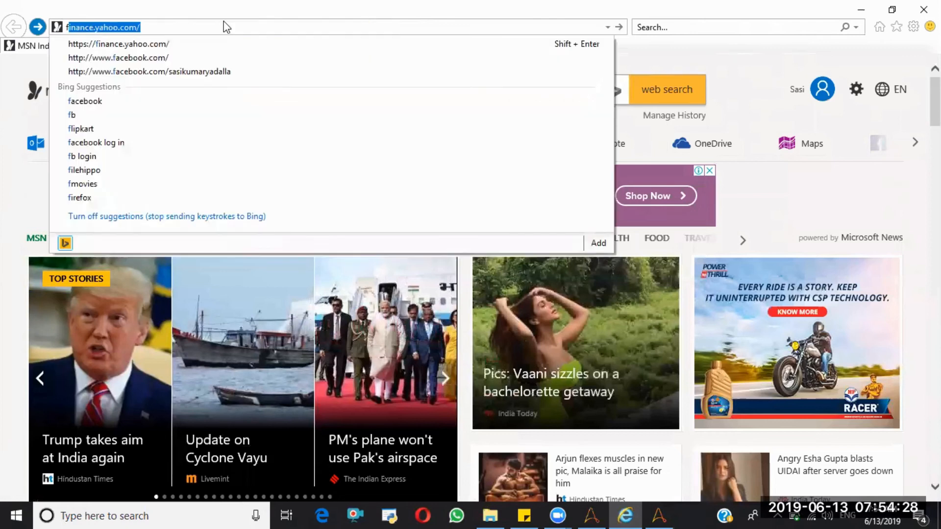
key("Return")
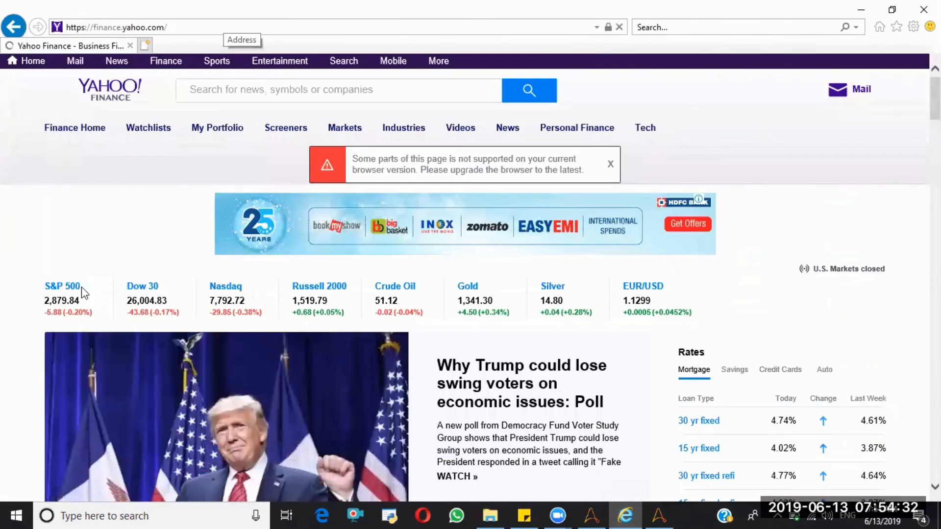
- Back in the Workbench, run the task from the Object Cloning action onward, saving the file before the run
left_click(671, 508)
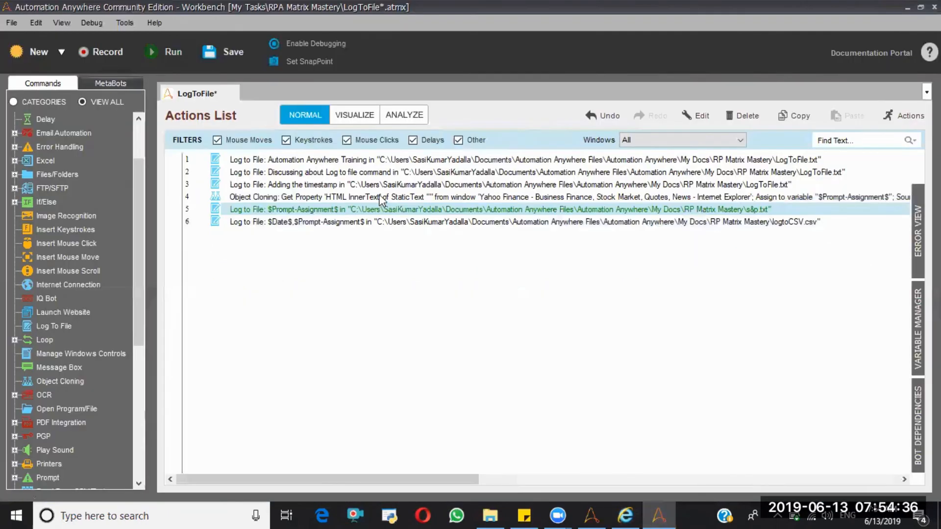
right_click(382, 198)
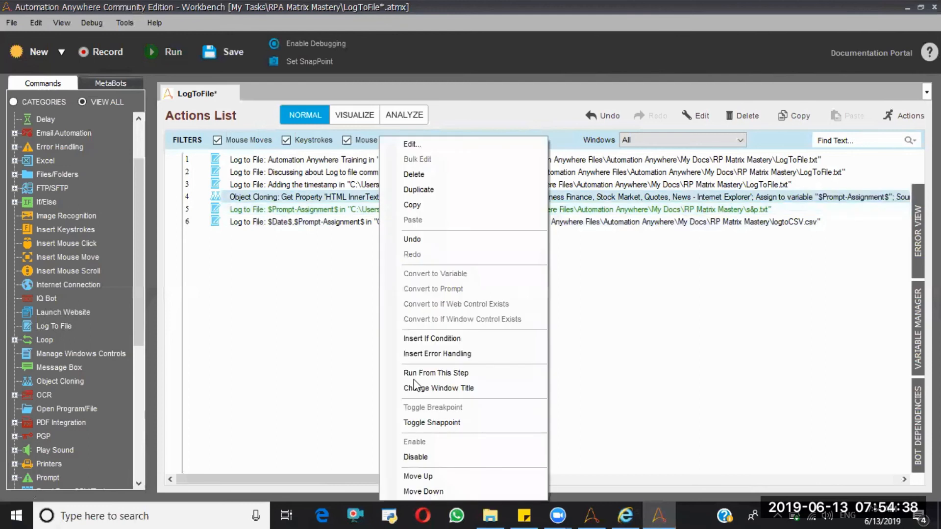
left_click(414, 374)
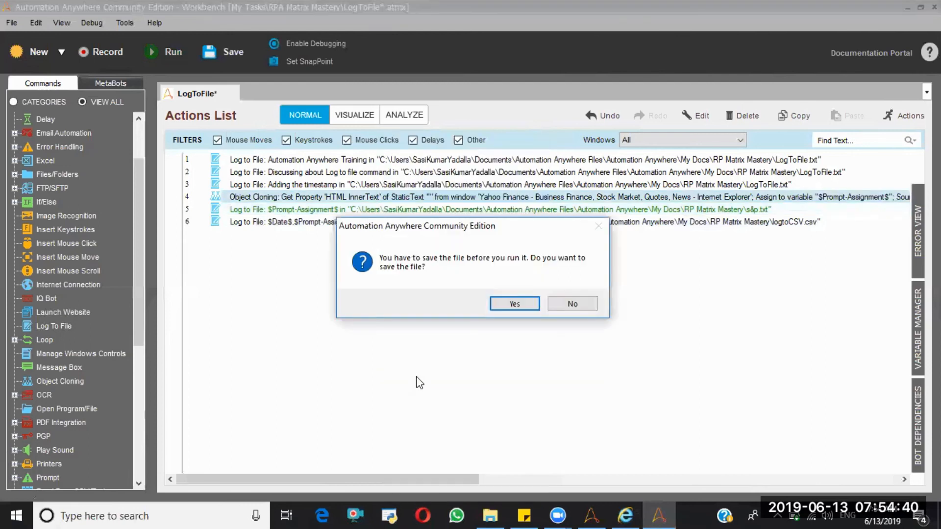
left_click(515, 303)
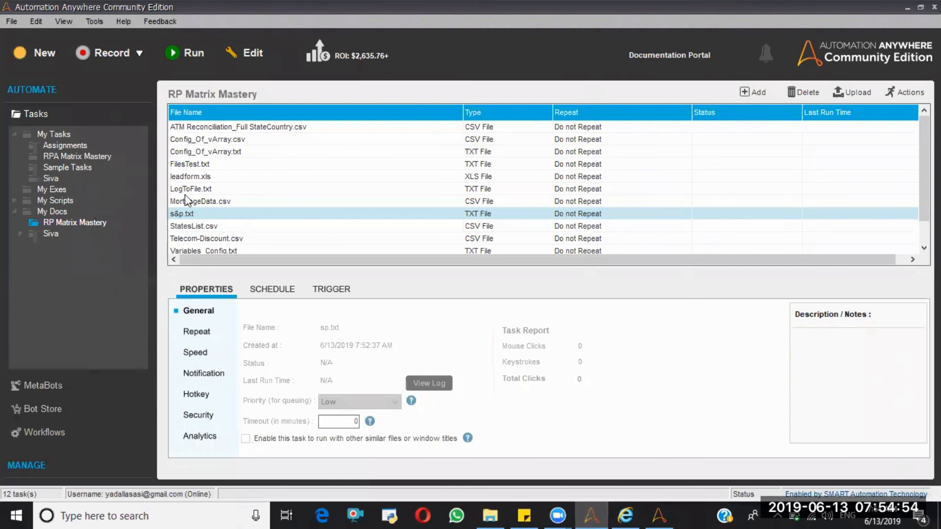
- Refresh the RP Matrix Mastery folder under My Docs, open logtoCSV.csv in Excel, and auto-fit columns A and B
double_click(60, 207)
left_click(13, 210)
left_click(62, 221)
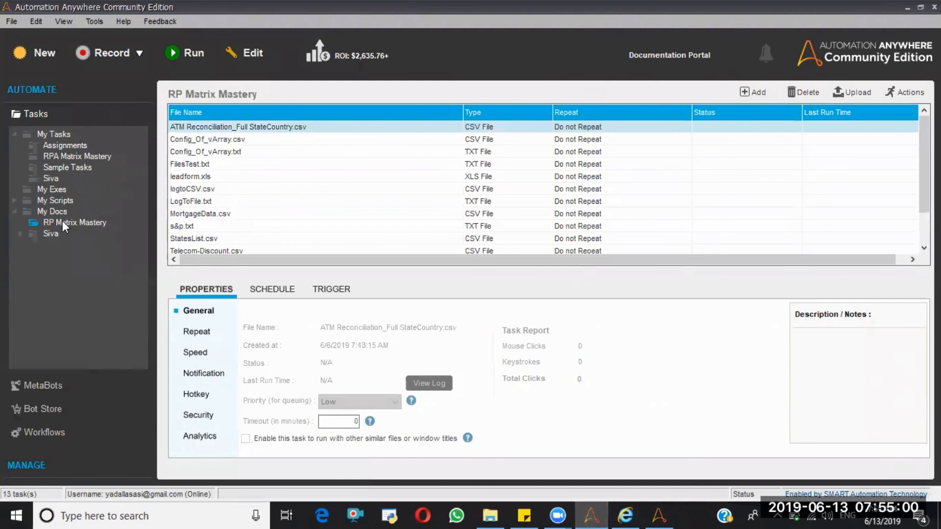
left_click(180, 191)
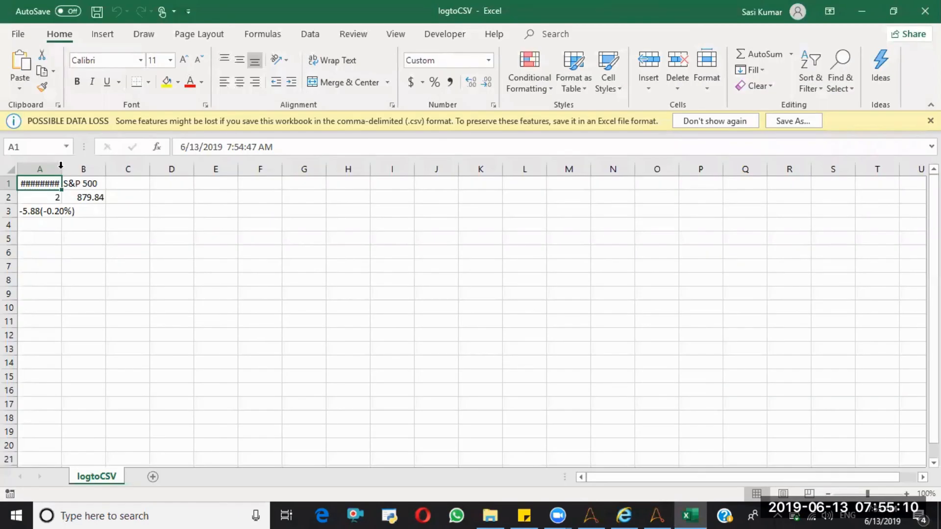
double_click(127, 173)
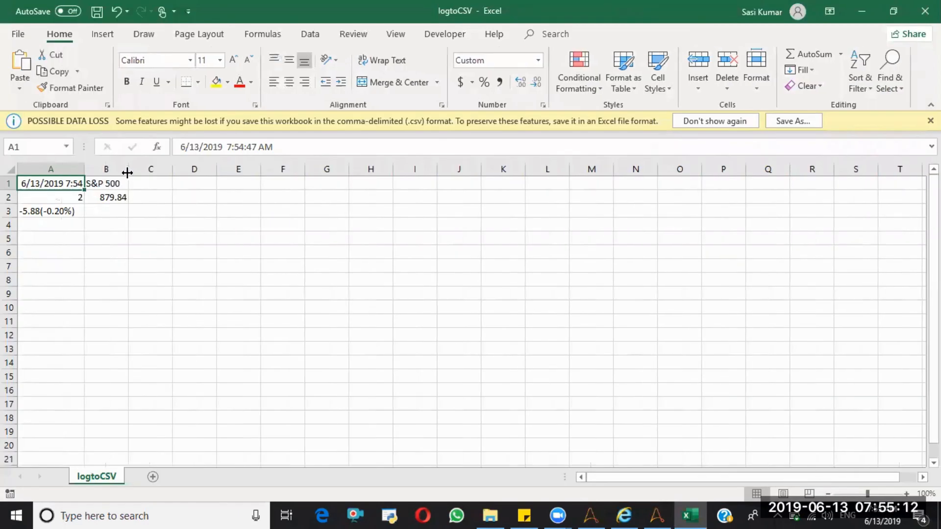
double_click(127, 172)
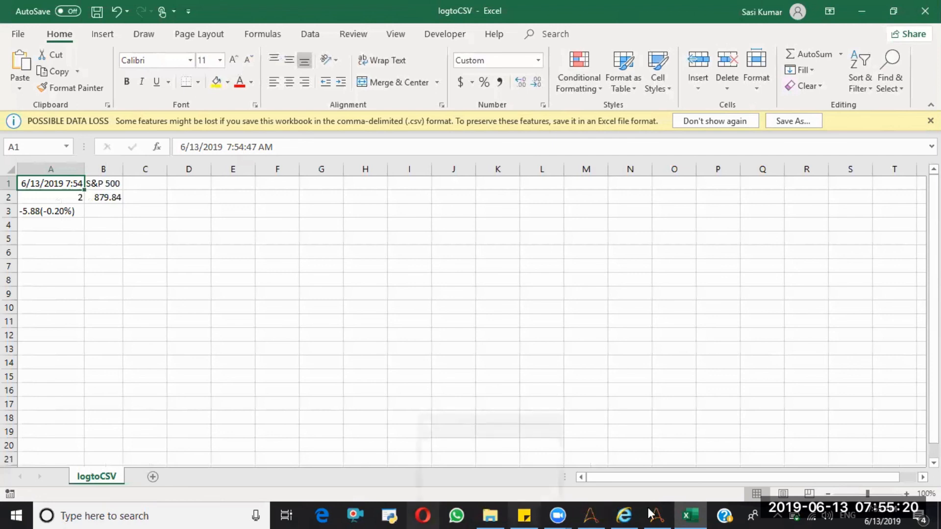
- Return to the Automation Anywhere client, open LogToFile.txt to check its logged text, and close it
mouse_move(651, 515)
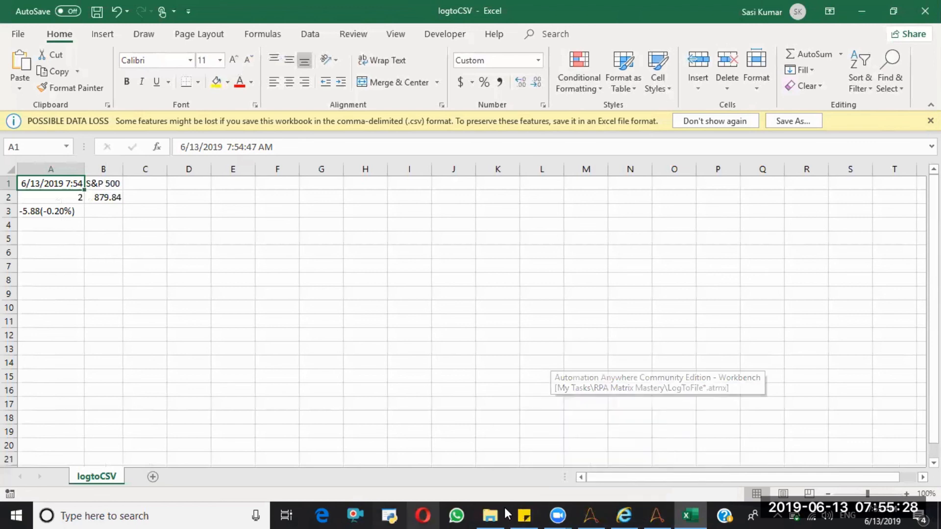
left_click(591, 516)
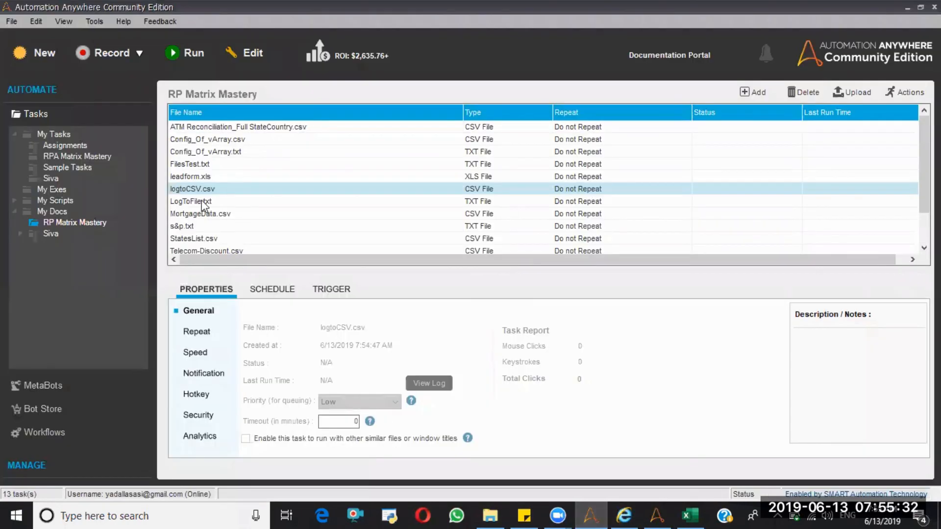
left_click(202, 201)
double_click(201, 200)
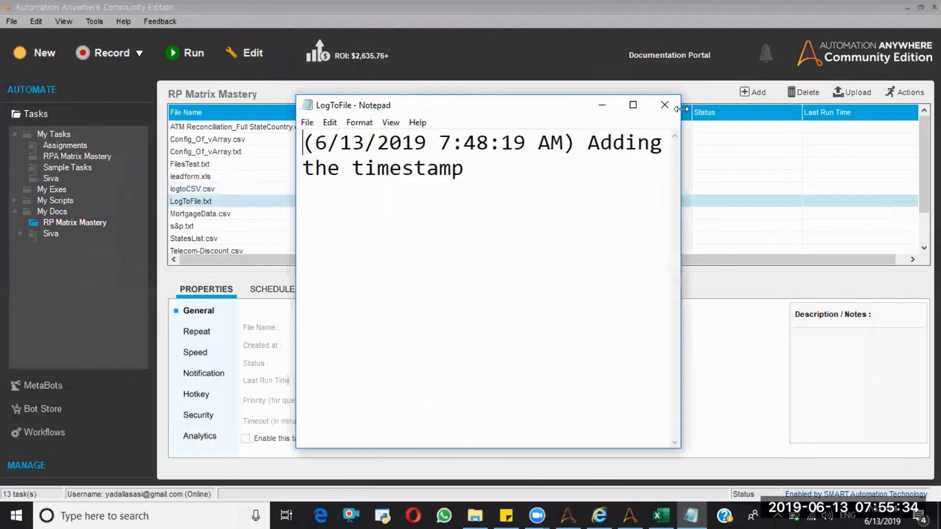
left_click(665, 105)
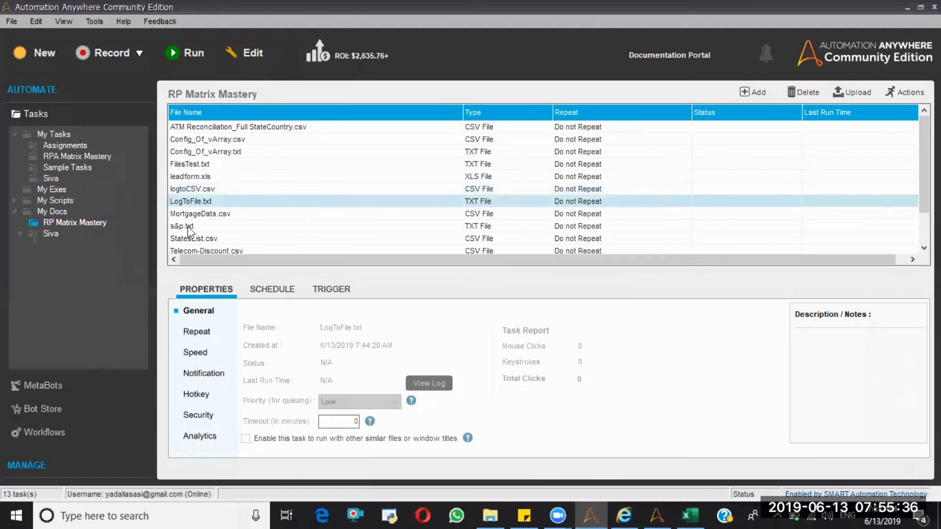
- Open s&p.txt from the RP Matrix Mastery folder and maximize it for reading
left_click(187, 226)
double_click(186, 225)
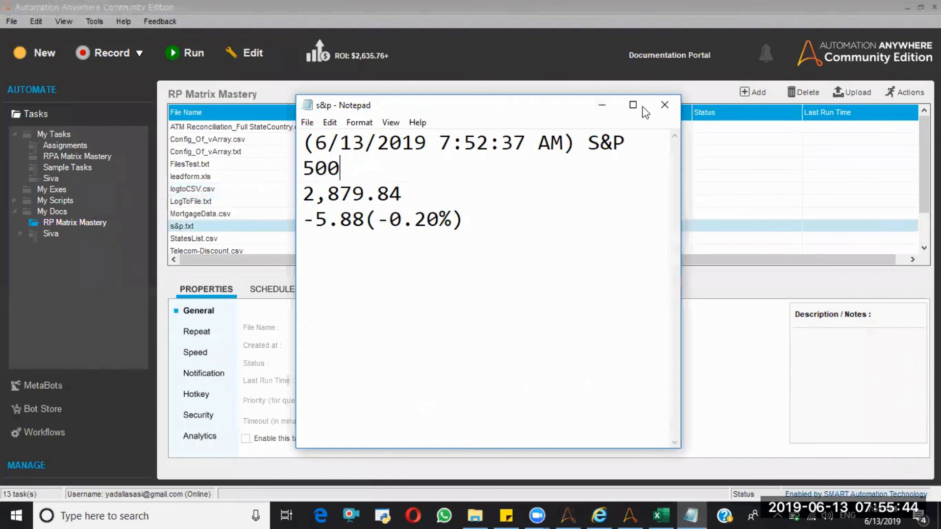
double_click(316, 100)
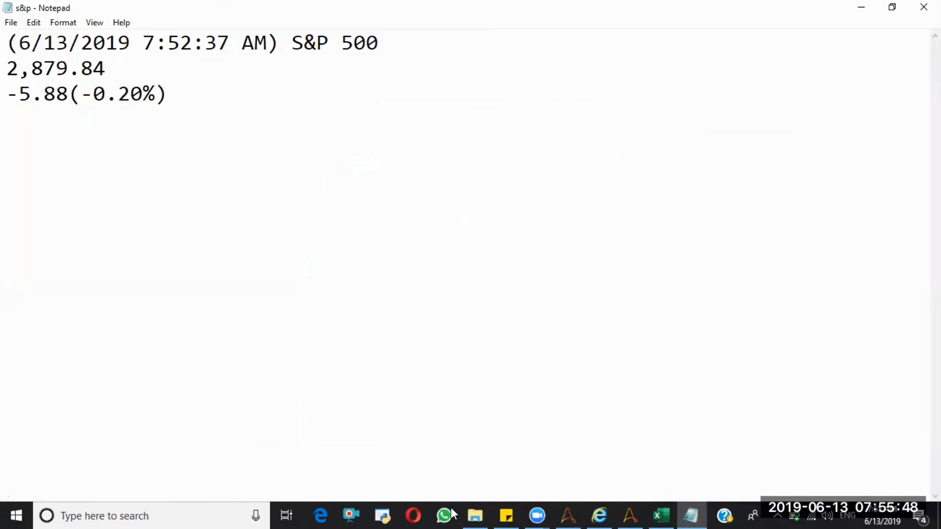
- Compare the comma in the S&P 500 quote in s&p.txt with how cells A2 and B2 of logtoCSV.csv split it
left_click(661, 515)
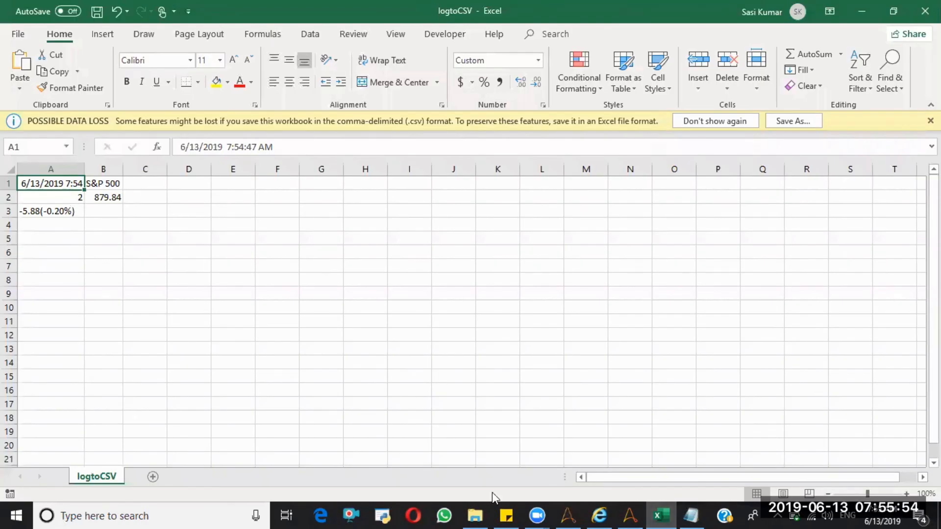
left_click(700, 513)
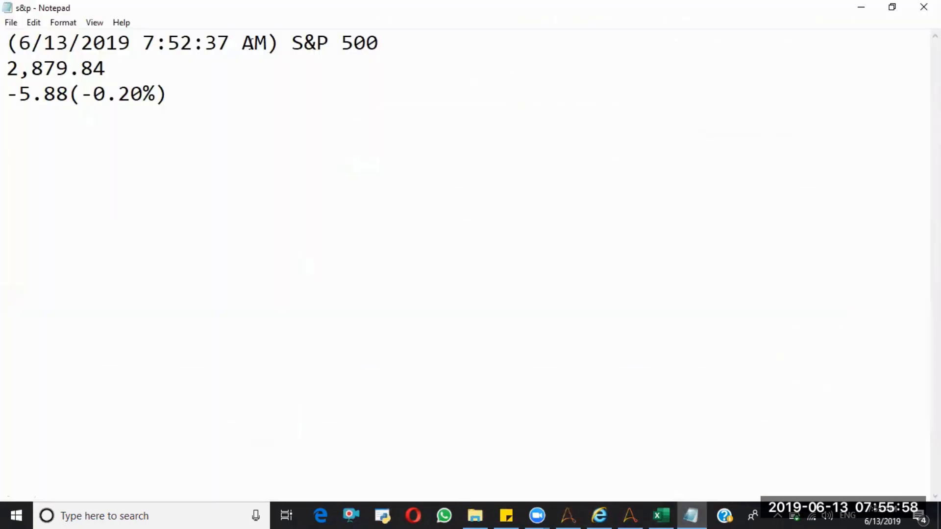
left_click_drag(7, 43, 379, 43)
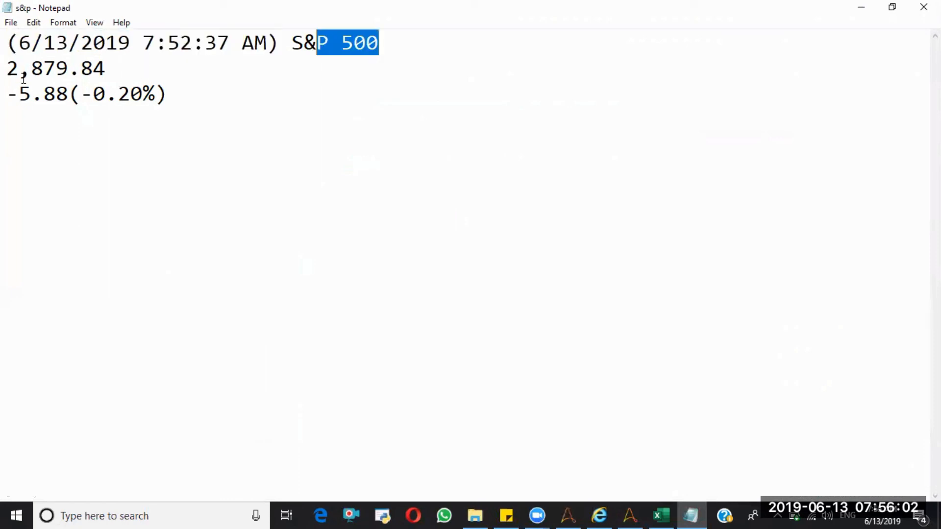
left_click_drag(8, 71, 19, 70)
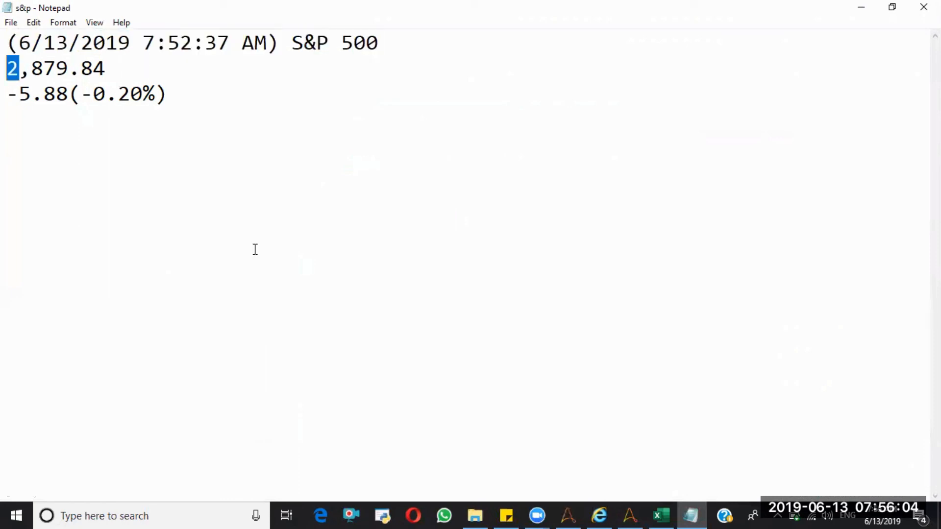
left_click(661, 513)
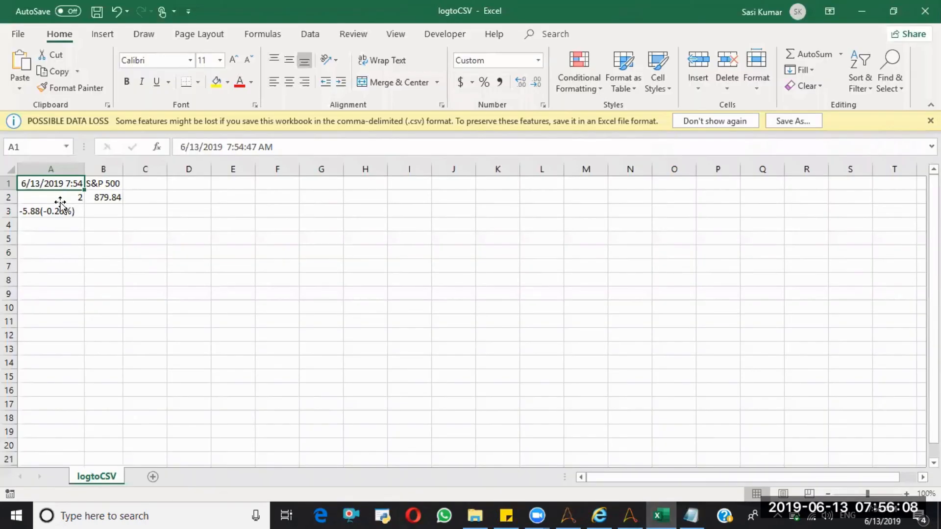
left_click(60, 202)
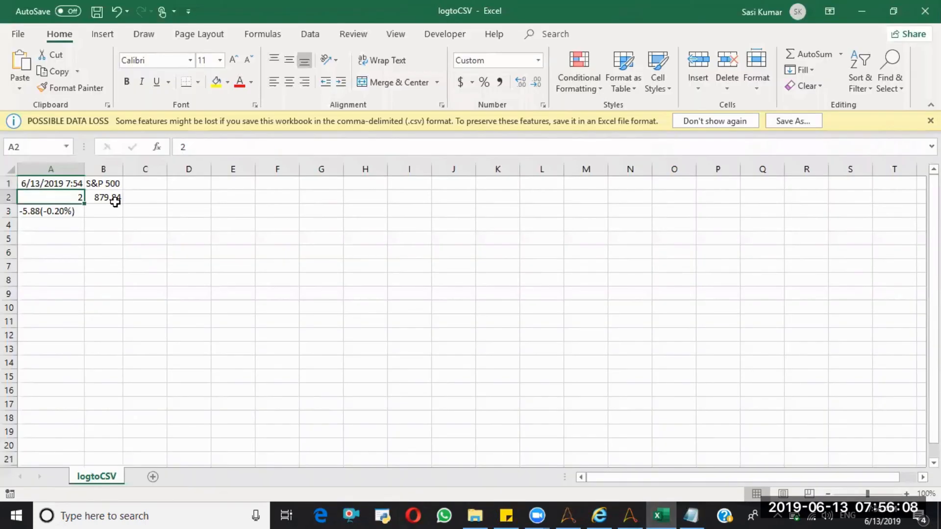
left_click(121, 198)
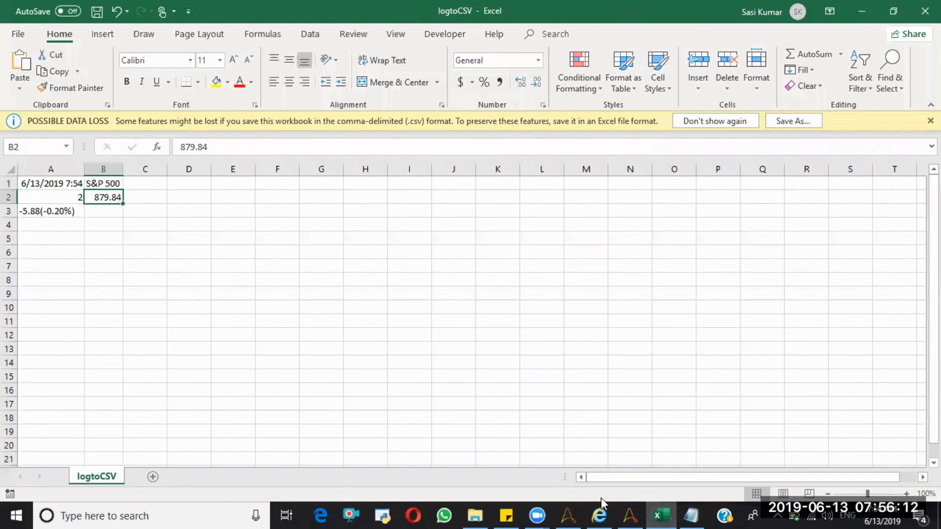
left_click(689, 514)
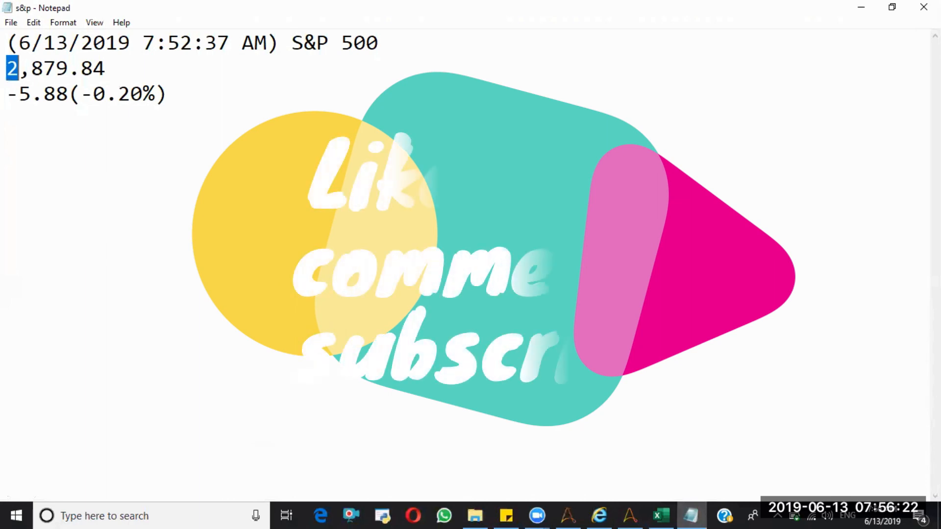
key("ctrl+End")
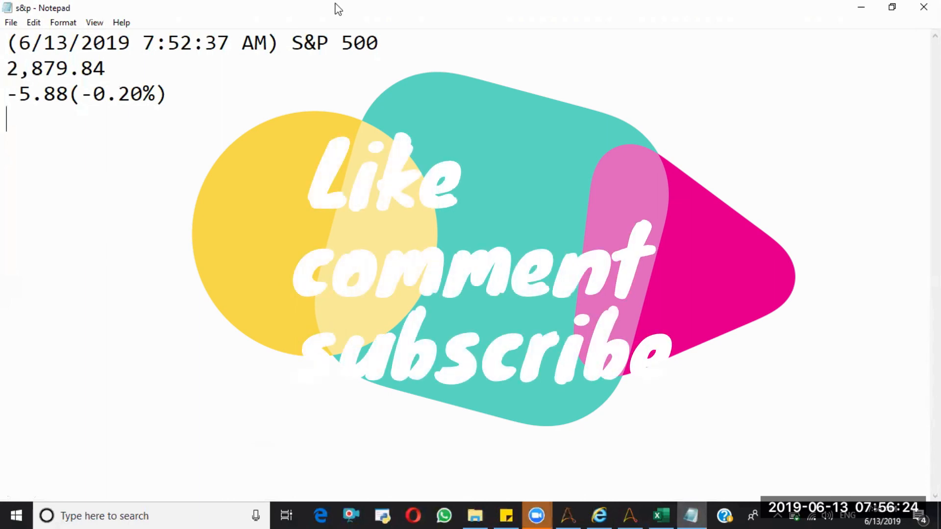